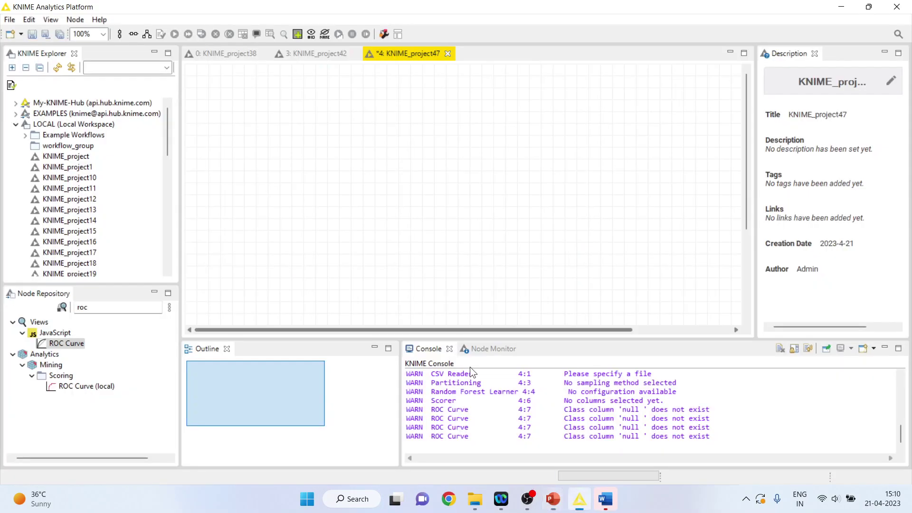
# Add a CSV Reader node from the IO > Read category and place it top-left on the canvas.
pyautogui.click(98, 304)
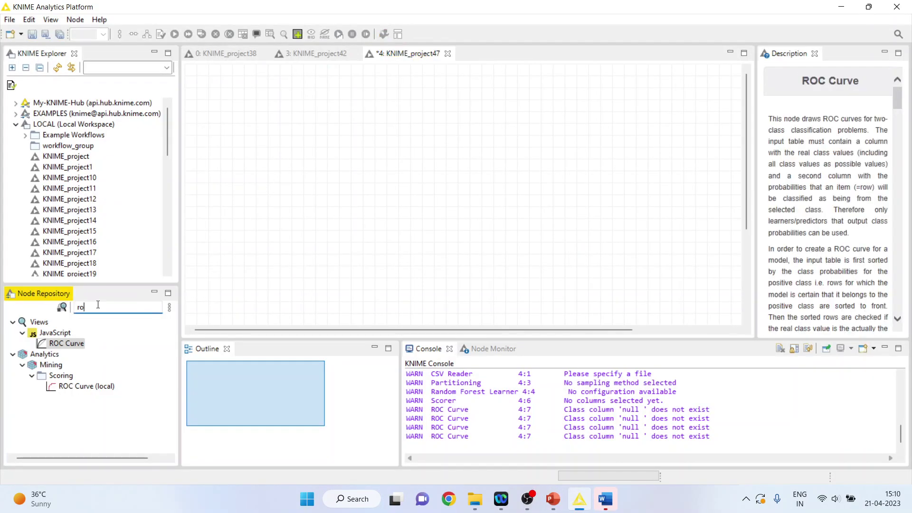
pyautogui.press('BackSpace')
pyautogui.press('BackSpace')
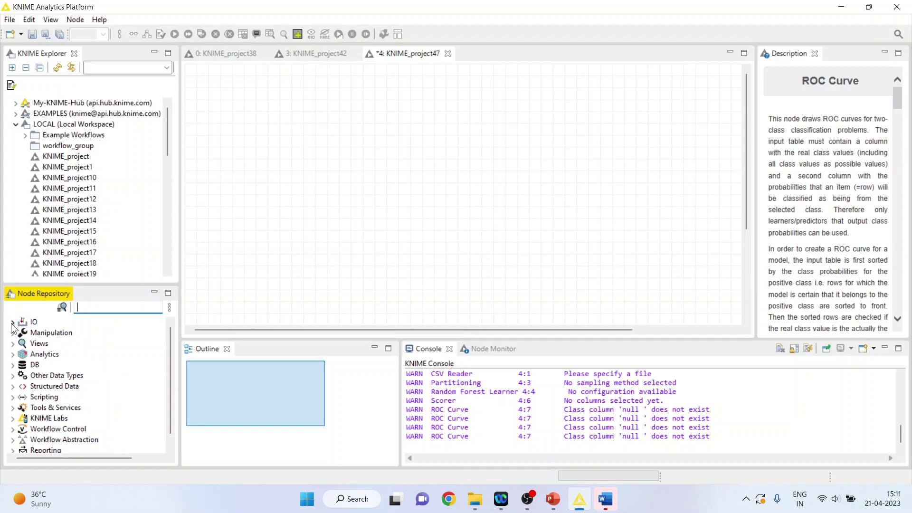
pyautogui.click(12, 322)
pyautogui.click(22, 333)
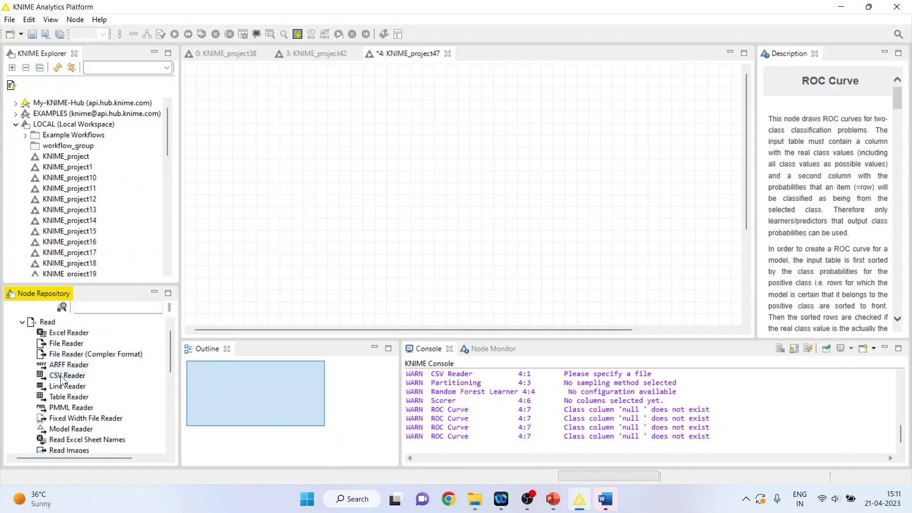
pyautogui.doubleClick(65, 375)
pyautogui.moveTo(457, 201); pyautogui.dragTo(244, 127)
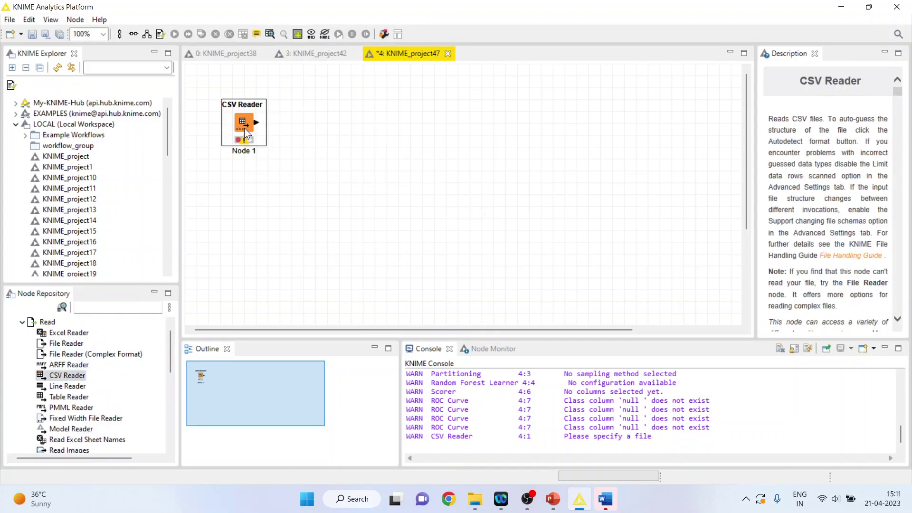
# Point the CSV Reader at D:\...\Predictive Analytics\Knime\Data\heart1.csv and accept the settings.
pyautogui.doubleClick(240, 123)
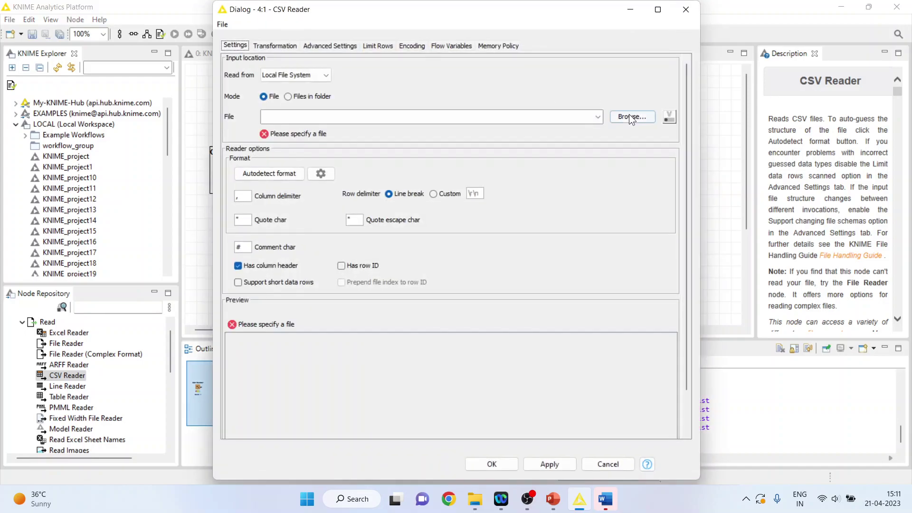
pyautogui.click(631, 117)
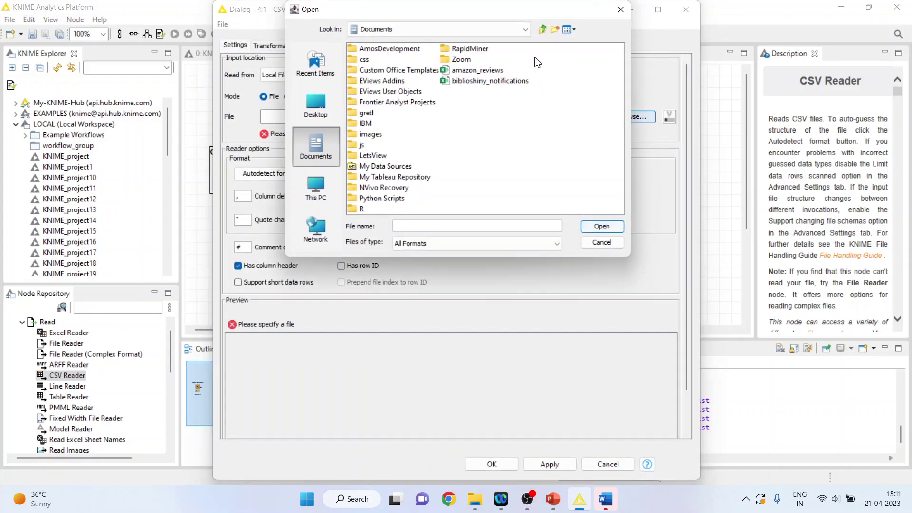
pyautogui.click(525, 29)
pyautogui.click(477, 53)
pyautogui.doubleClick(387, 70)
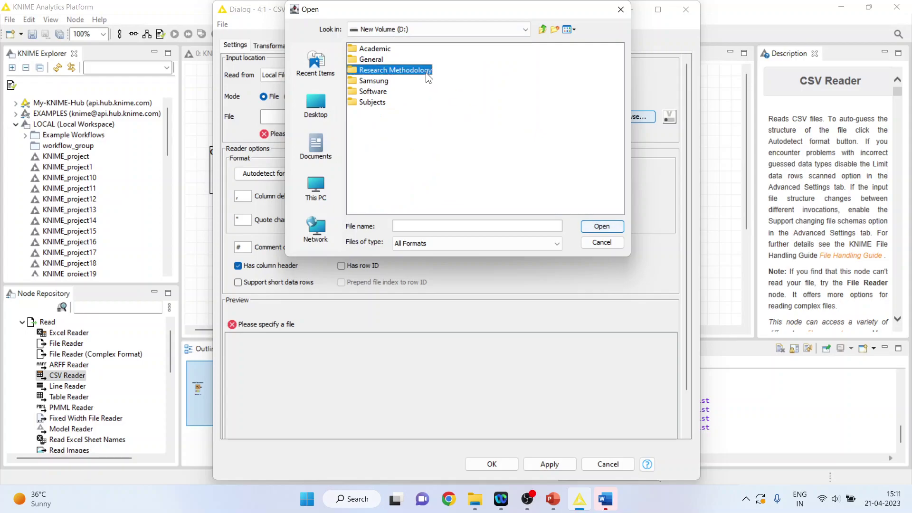
pyautogui.doubleClick(596, 90)
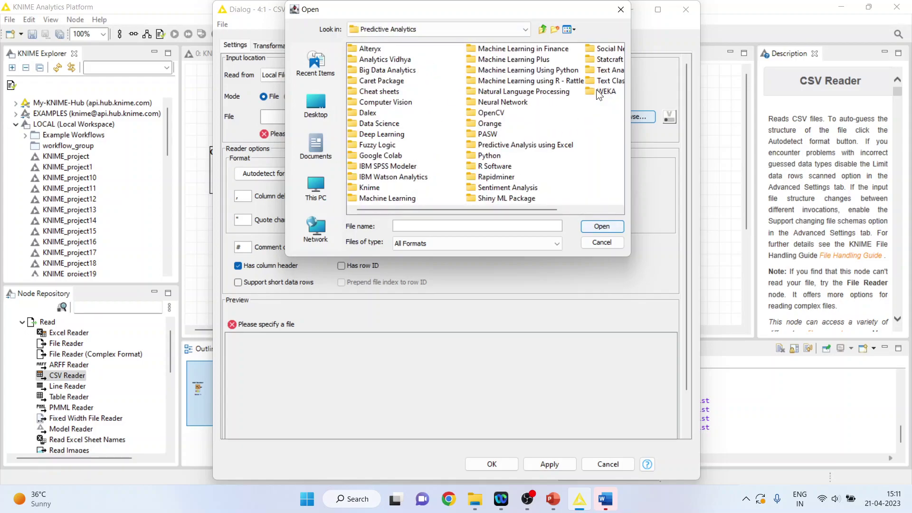
pyautogui.doubleClick(375, 187)
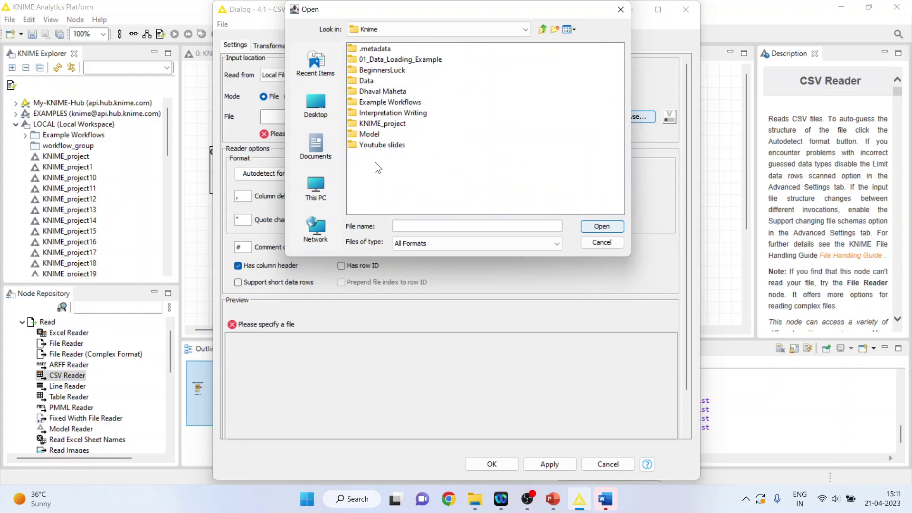
pyautogui.doubleClick(365, 81)
pyautogui.click(370, 59)
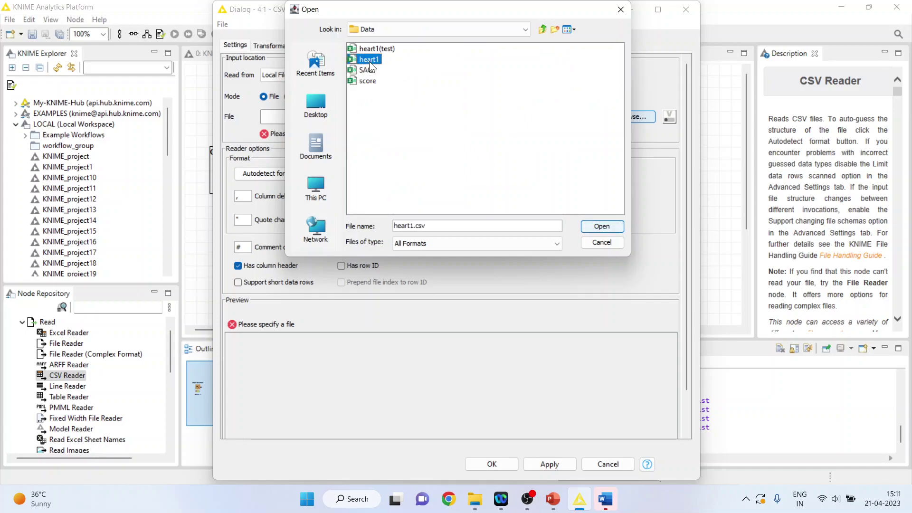
pyautogui.click(597, 228)
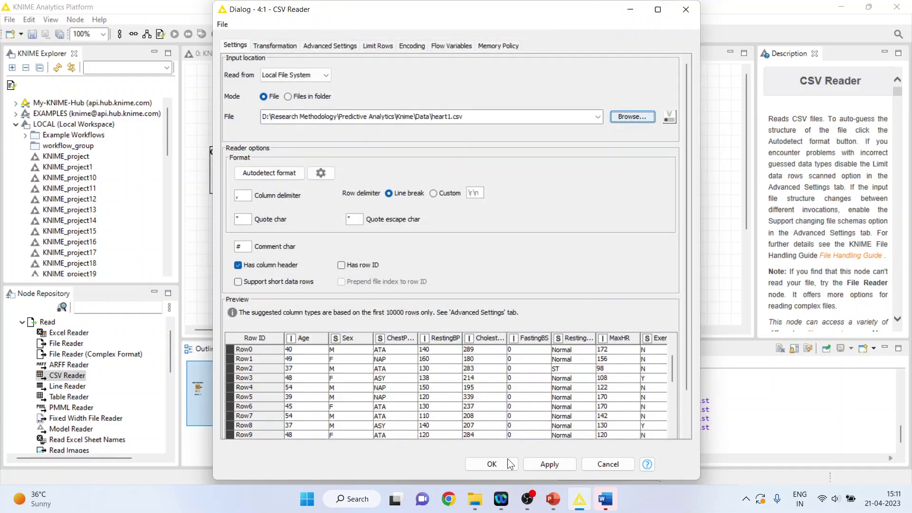
pyautogui.click(503, 463)
# Execute the CSV Reader and open its output file table.
pyautogui.rightClick(239, 173)
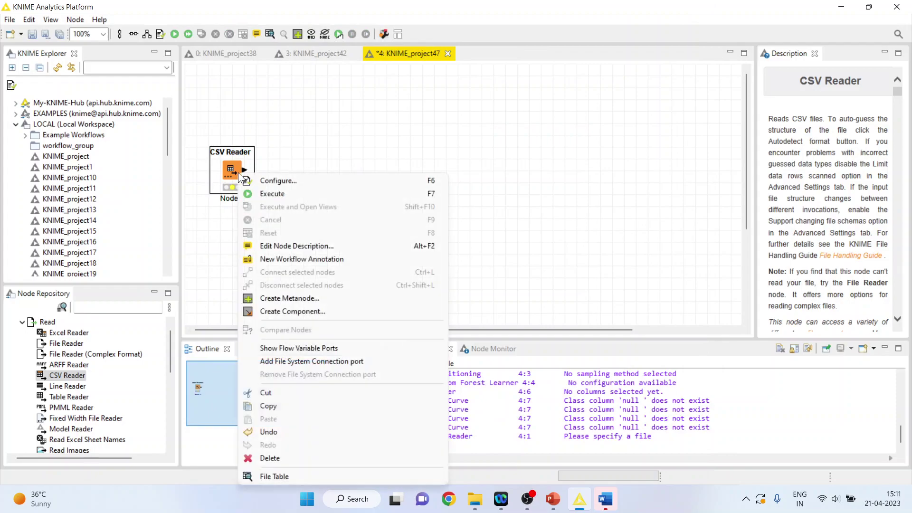
pyautogui.click(274, 193)
pyautogui.rightClick(234, 175)
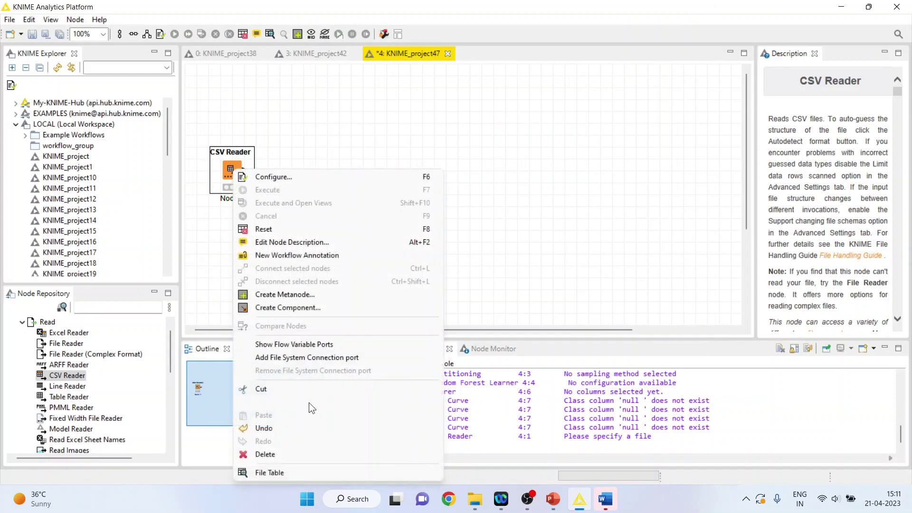
pyautogui.click(312, 471)
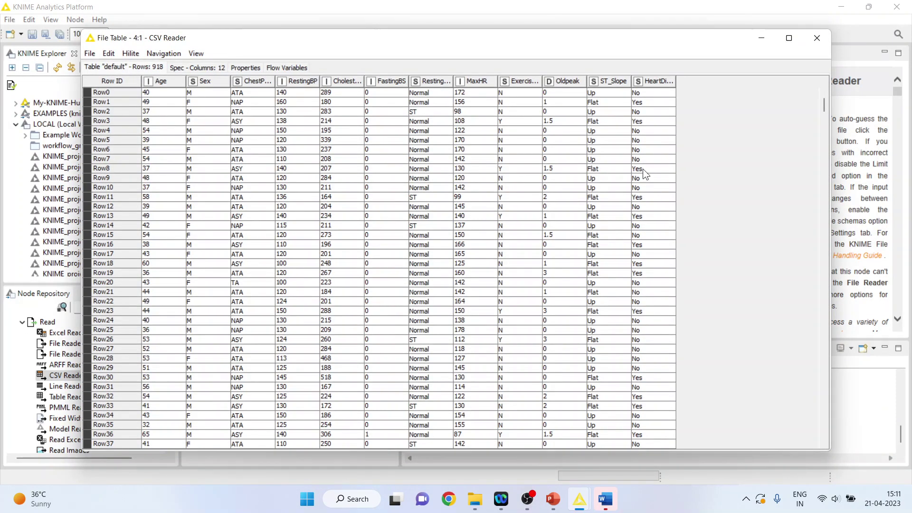
# Inspect the HeartDisease, Age, RestingBP, Cholesterol and MaxHR values in the 918-row table.
pyautogui.moveTo(651, 104); pyautogui.dragTo(648, 329)
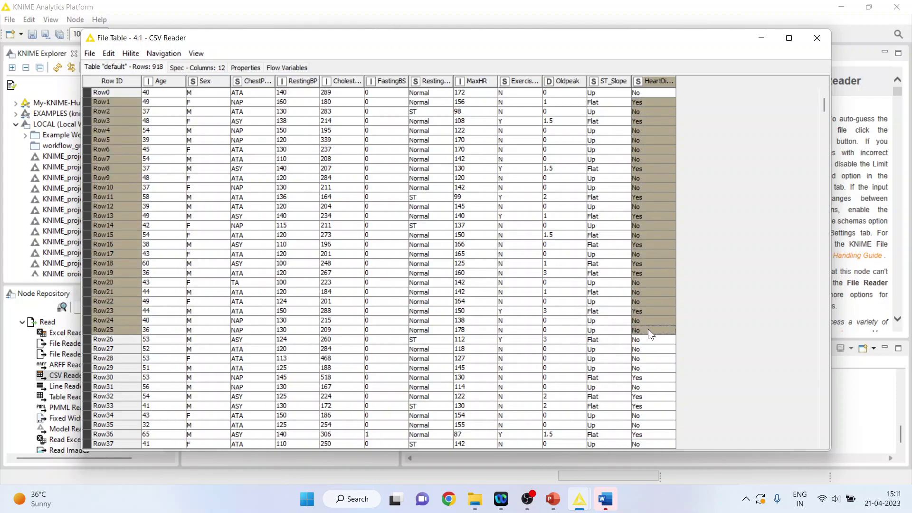
pyautogui.moveTo(172, 102); pyautogui.dragTo(169, 310)
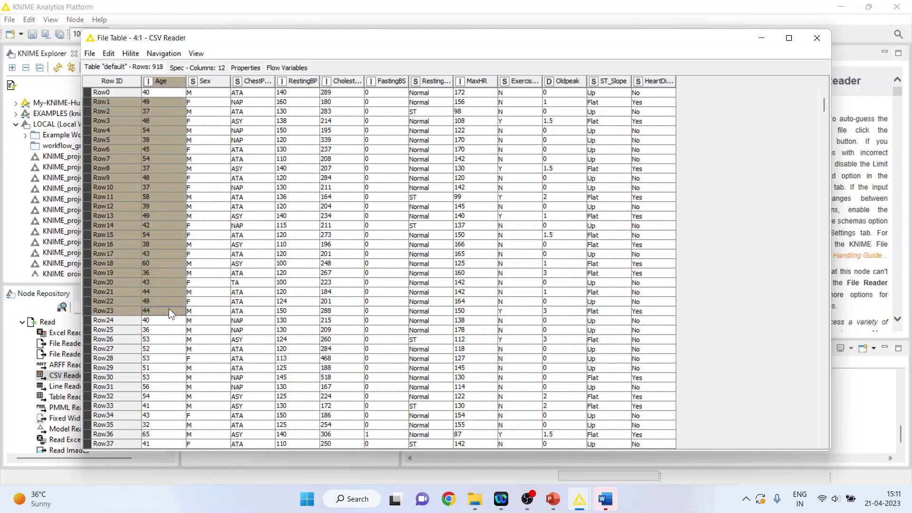
pyautogui.moveTo(299, 121); pyautogui.dragTo(299, 336)
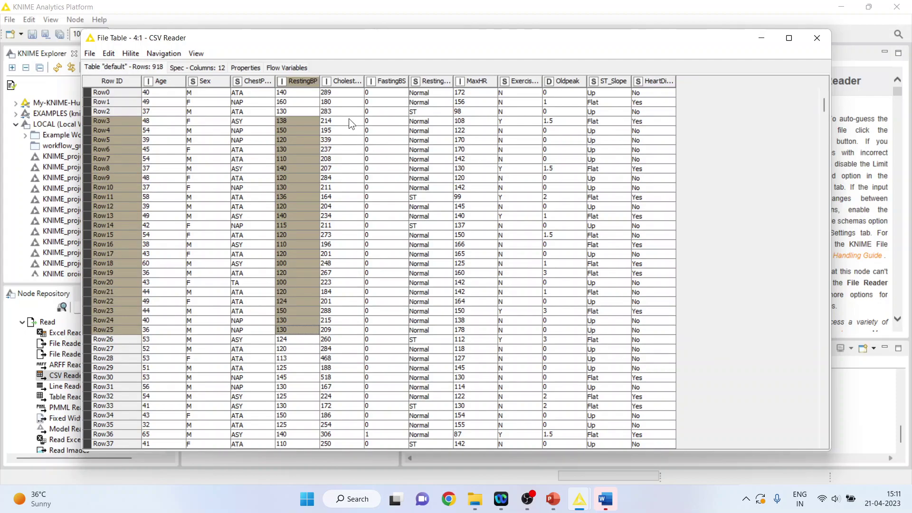
pyautogui.moveTo(349, 115); pyautogui.dragTo(345, 353)
pyautogui.moveTo(470, 122); pyautogui.dragTo(459, 360)
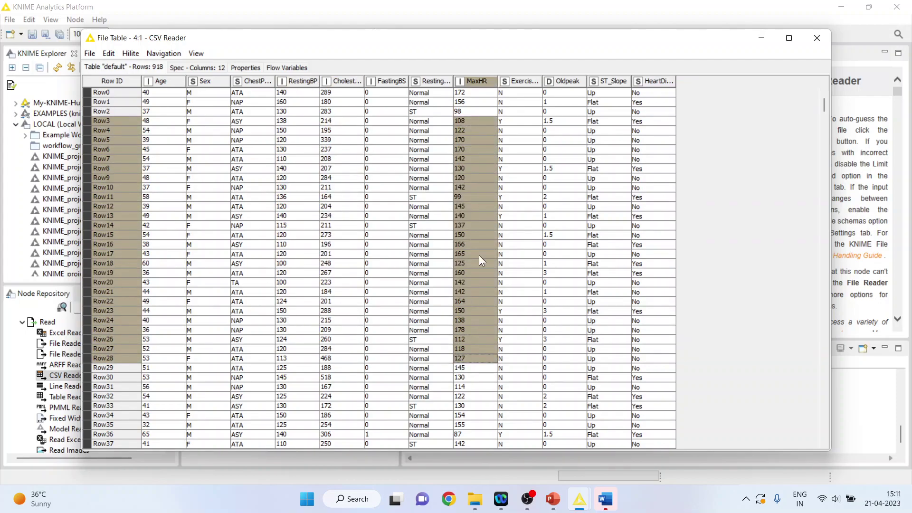
# Add a Column Filter node after the CSV Reader using a 'column f' search.
pyautogui.click(817, 38)
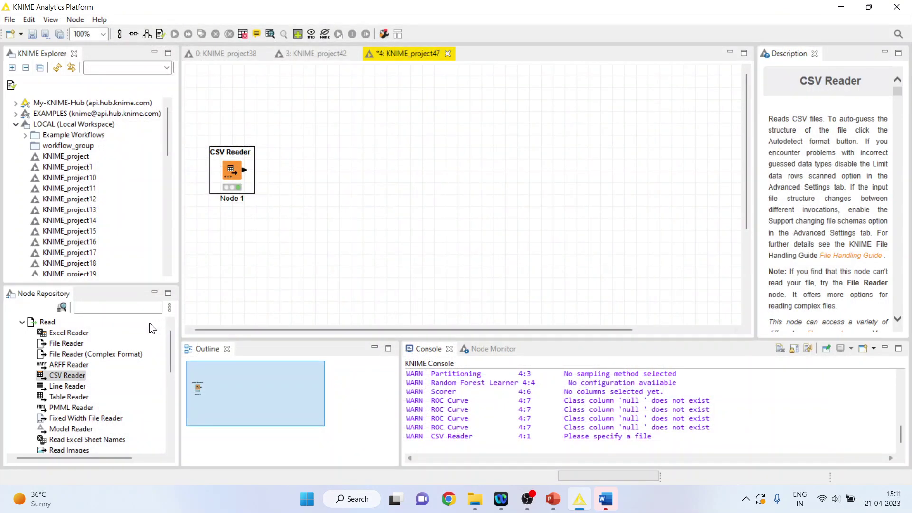
pyautogui.click(117, 308)
pyautogui.write('colum')
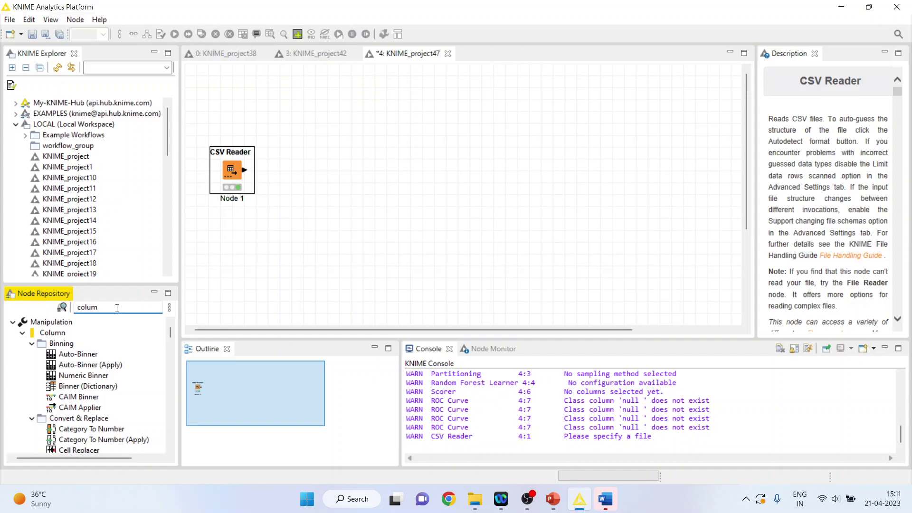
pyautogui.write('n f')
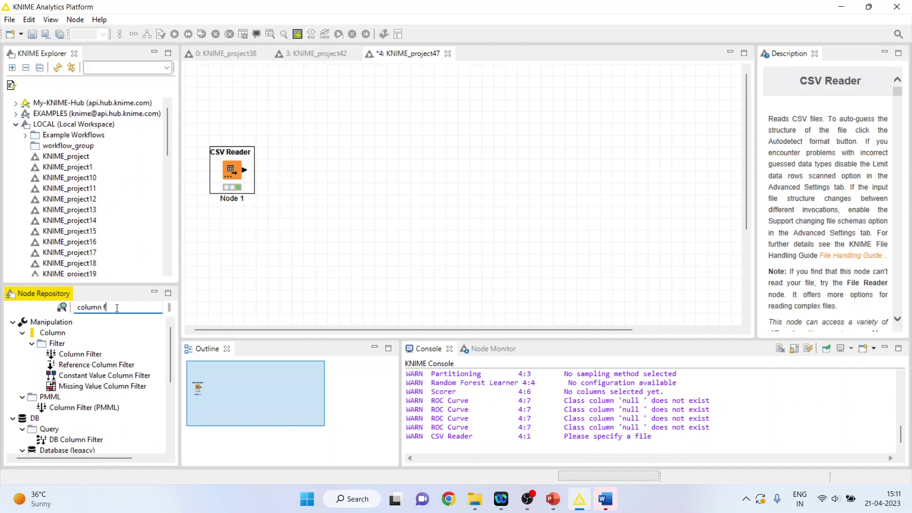
pyautogui.doubleClick(90, 354)
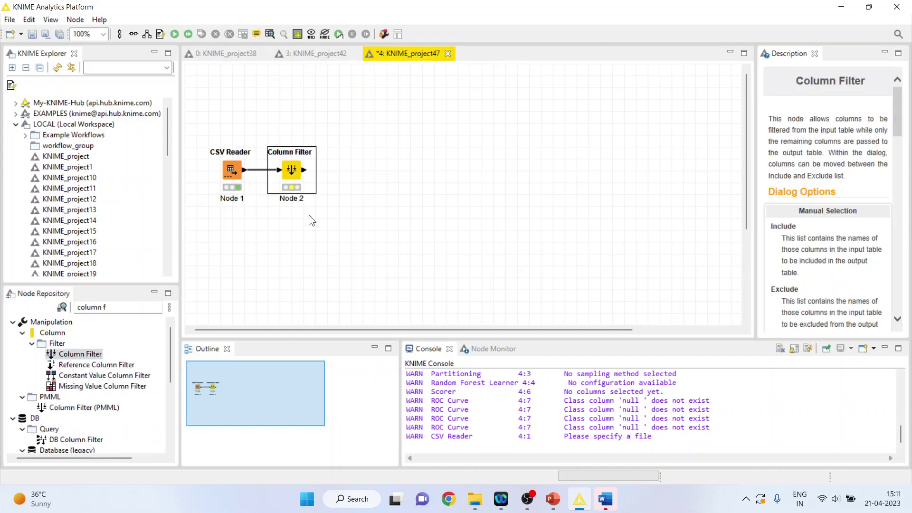
# In the Column Filter, exclude all columns, then include Age and RestingBP.
pyautogui.rightClick(298, 176)
pyautogui.click(329, 179)
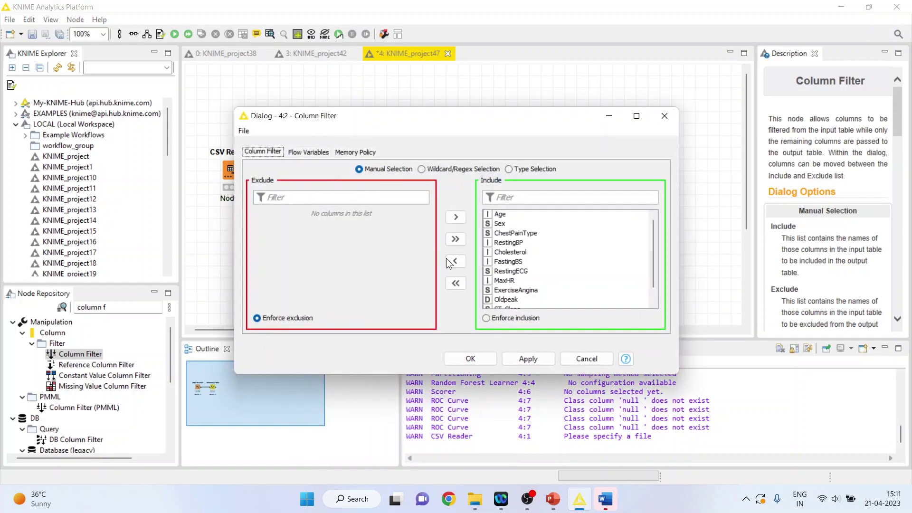
pyautogui.click(455, 283)
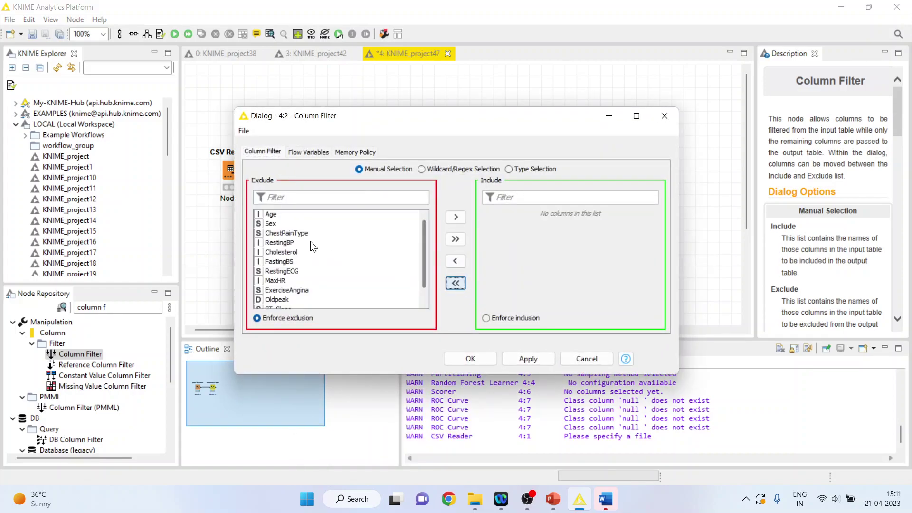
pyautogui.click(277, 215)
pyautogui.click(460, 220)
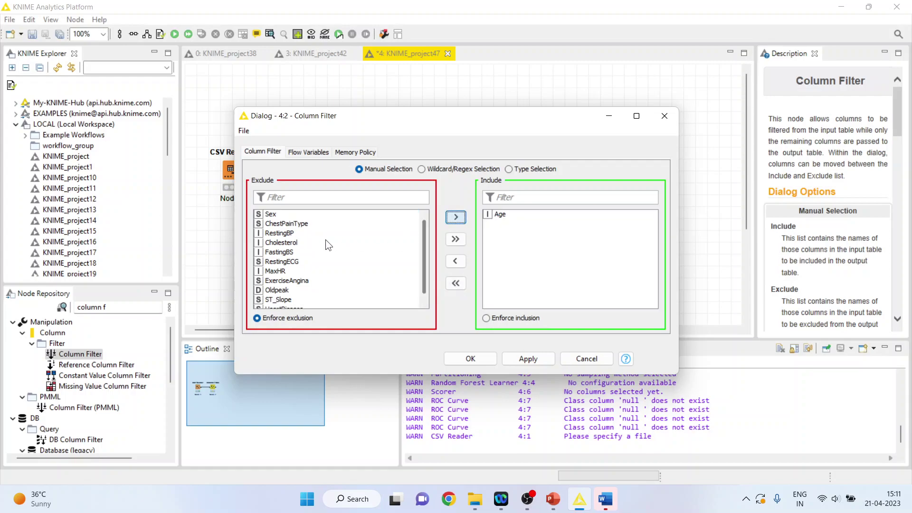
pyautogui.click(278, 233)
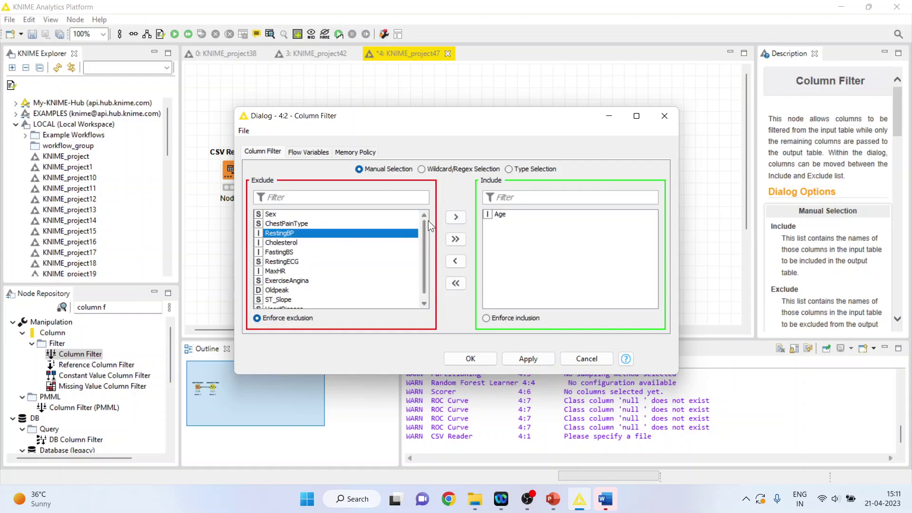
pyautogui.click(455, 217)
# Also include Cholesterol, MaxHR and HeartDisease, and confirm the filter.
pyautogui.click(292, 233)
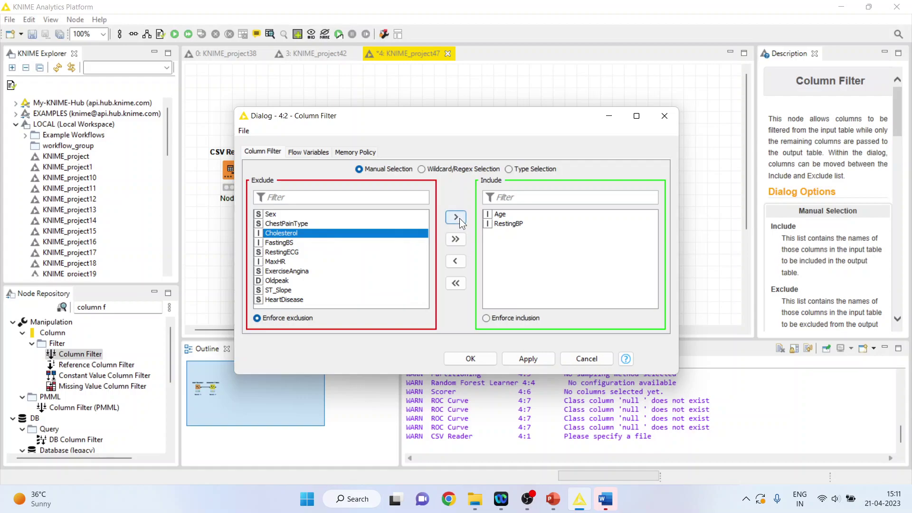
pyautogui.click(459, 218)
pyautogui.click(284, 252)
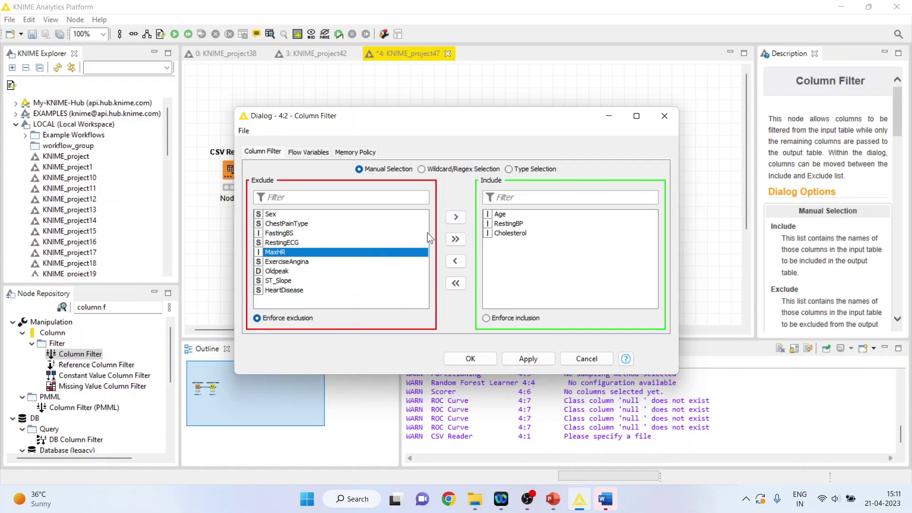
pyautogui.click(451, 218)
pyautogui.click(301, 280)
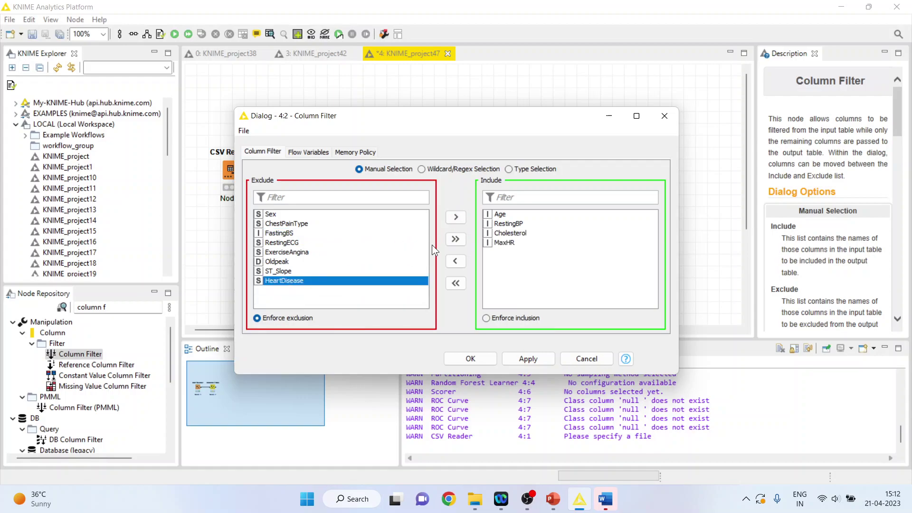
pyautogui.click(448, 222)
pyautogui.click(467, 356)
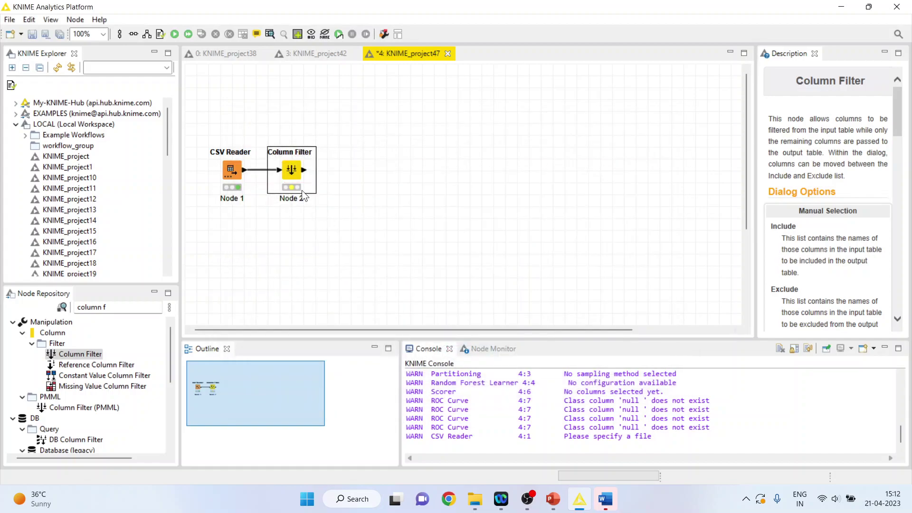
# Execute the Column Filter and review its five-column filtered table.
pyautogui.rightClick(292, 179)
pyautogui.click(321, 201)
pyautogui.rightClick(293, 173)
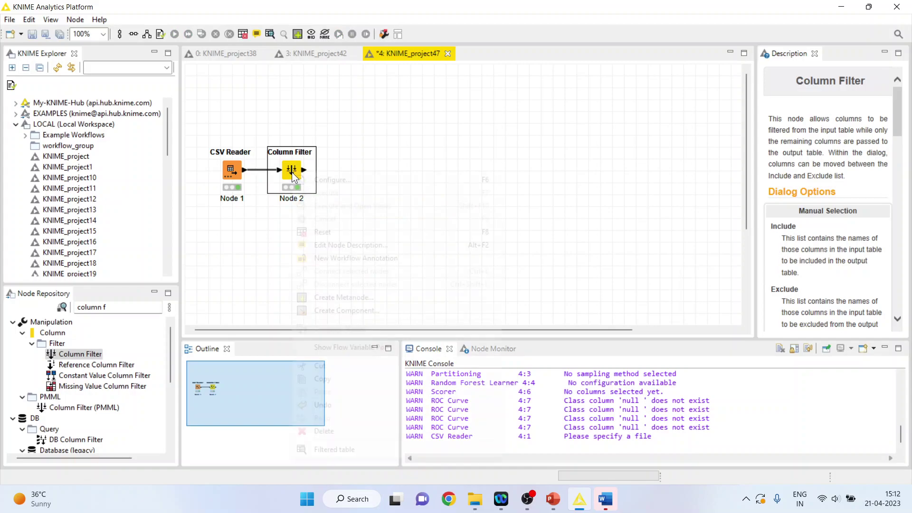
pyautogui.click(374, 448)
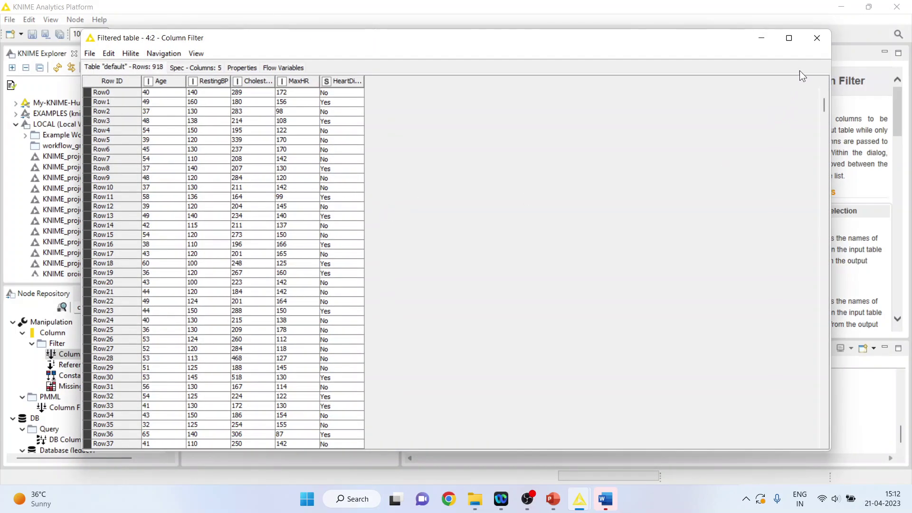
pyautogui.click(815, 39)
# Search the node repository for 'parti'.
pyautogui.click(125, 304)
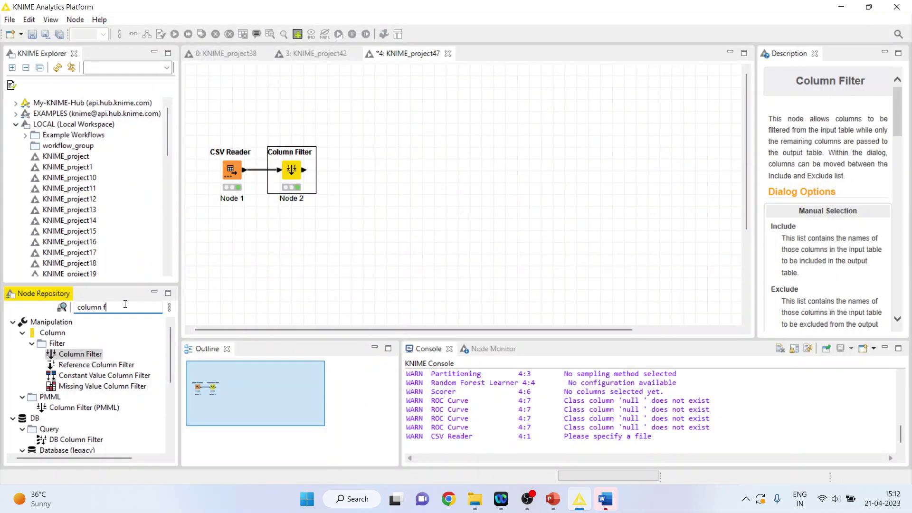
pyautogui.press('BackSpace')
pyautogui.press('BackSpace')
pyautogui.press('BackSpace')
pyautogui.press('BackSpace')
pyautogui.press('BackSpace')
pyautogui.press('BackSpace')
pyautogui.write('parti')
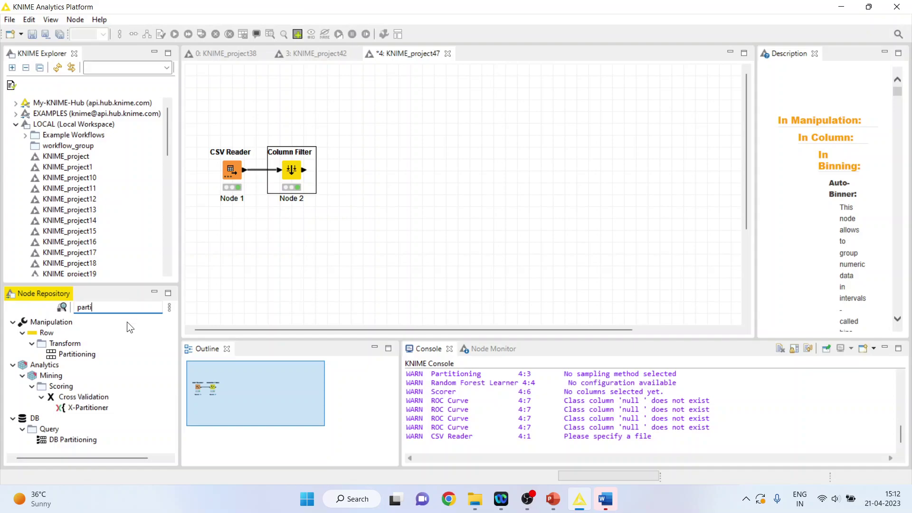
# Add a Partitioning node set to a relative 80% split, stratified on HeartDisease.
pyautogui.doubleClick(90, 354)
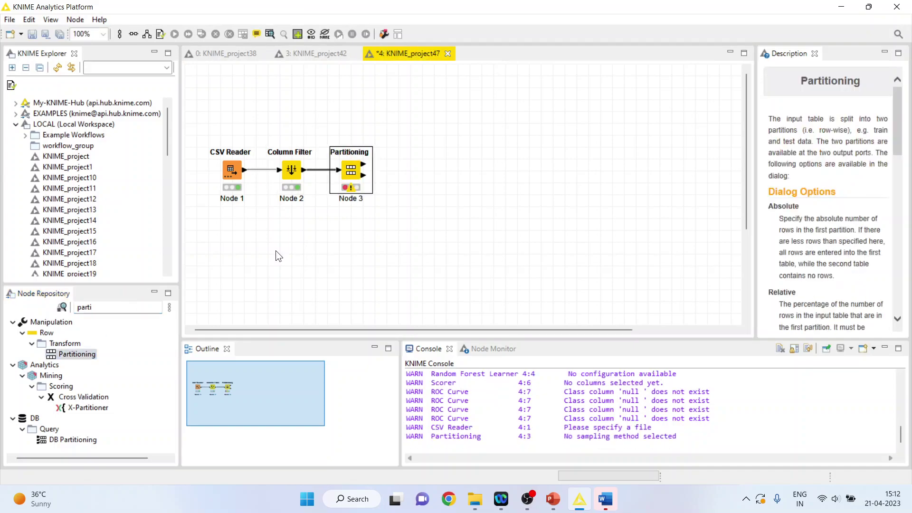
pyautogui.rightClick(354, 172)
pyautogui.click(386, 181)
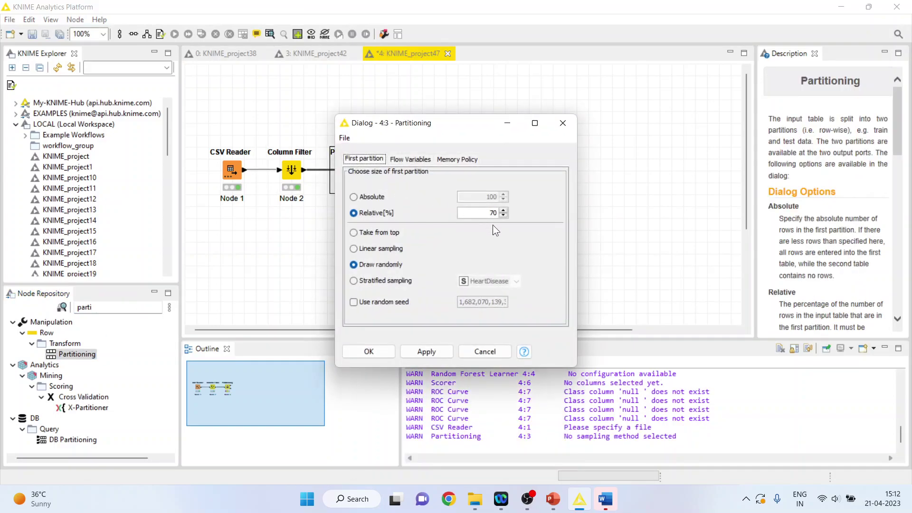
pyautogui.click(504, 210)
pyautogui.click(503, 211)
pyautogui.click(503, 210)
pyautogui.click(503, 210)
pyautogui.click(354, 282)
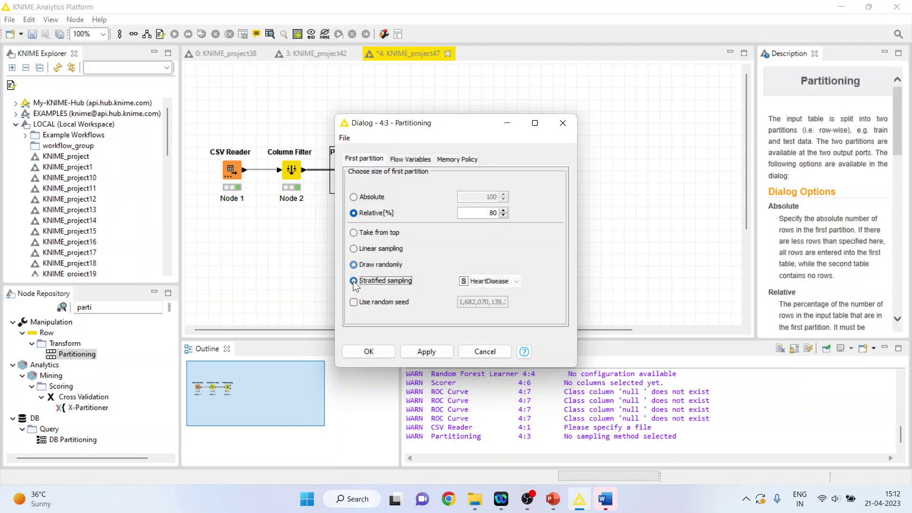
pyautogui.click(369, 351)
# Execute the Partitioning node and check both partitions (734 and 184 rows).
pyautogui.rightClick(348, 178)
pyautogui.click(392, 201)
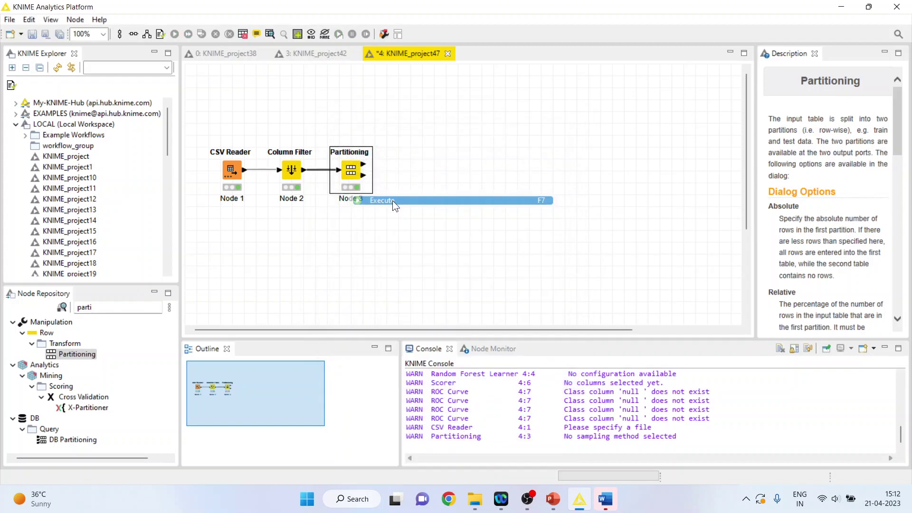
pyautogui.rightClick(341, 175)
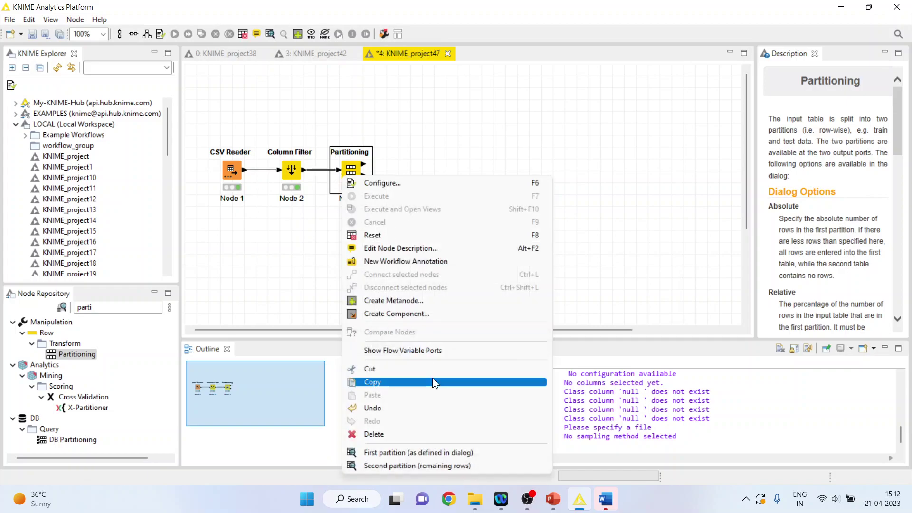
pyautogui.click(444, 452)
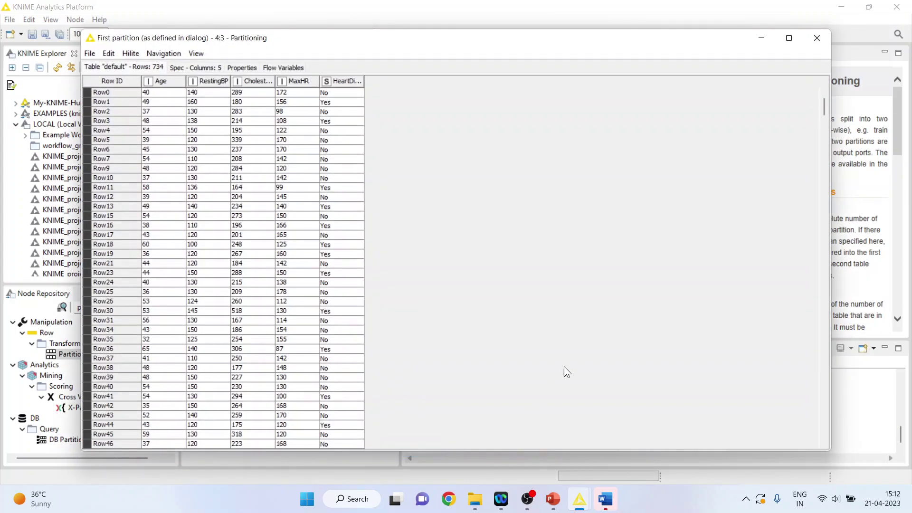
pyautogui.click(817, 37)
pyautogui.rightClick(351, 173)
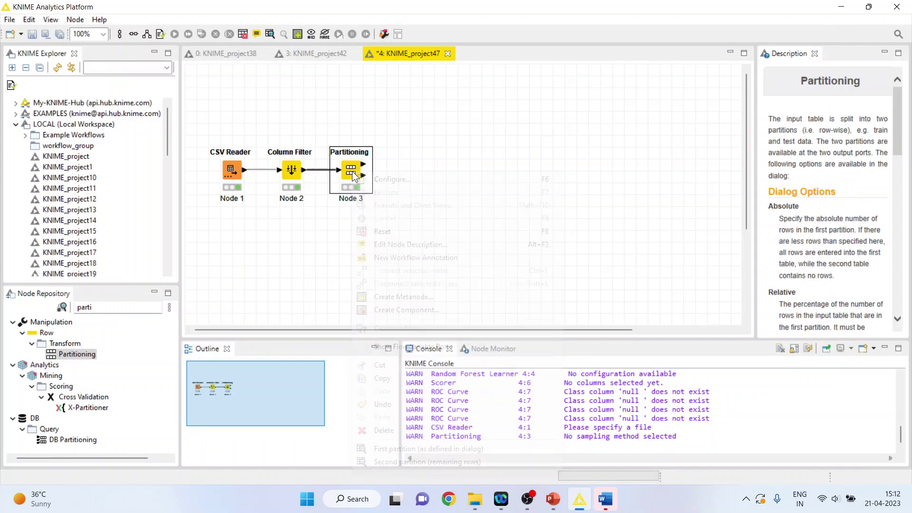
pyautogui.click(416, 462)
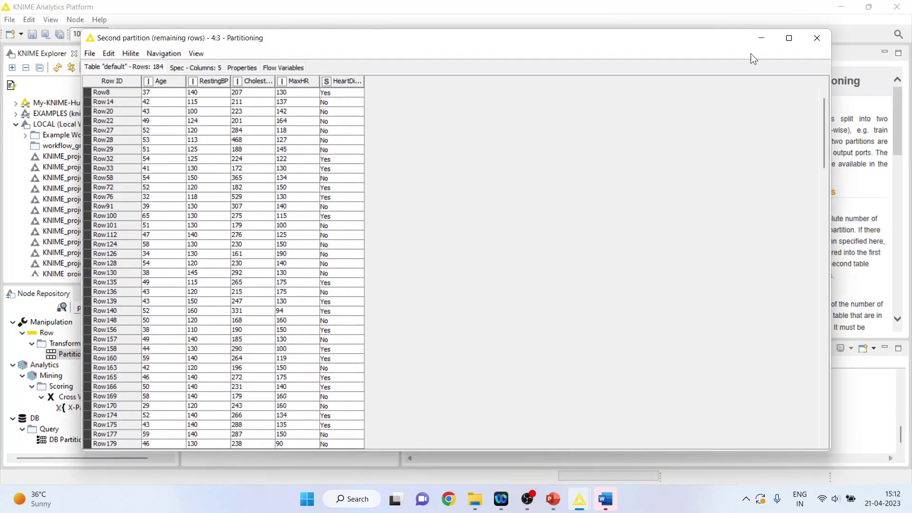
pyautogui.click(817, 37)
pyautogui.click(105, 308)
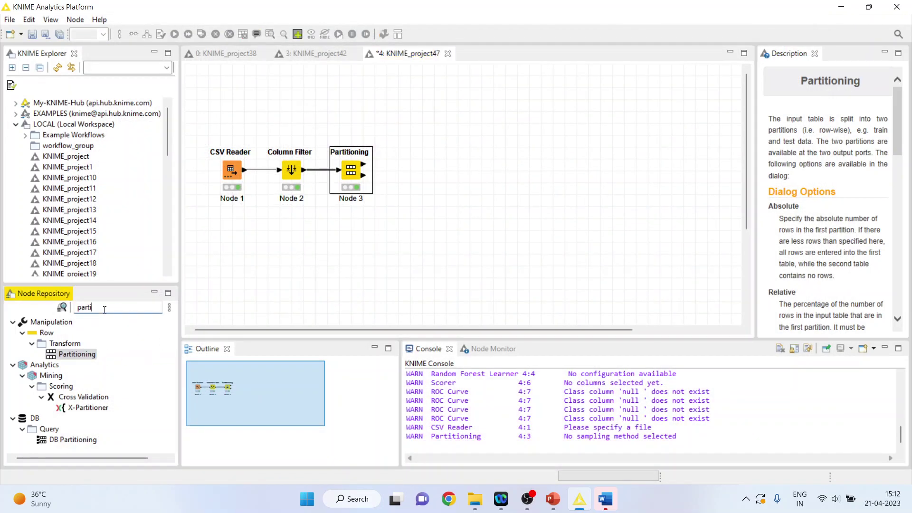
# Add a Random Forest Learner after Partitioning via a 'rand' search.
pyautogui.press('BackSpace')
pyautogui.press('BackSpace')
pyautogui.press('BackSpace')
pyautogui.press('BackSpace')
pyautogui.press('BackSpace')
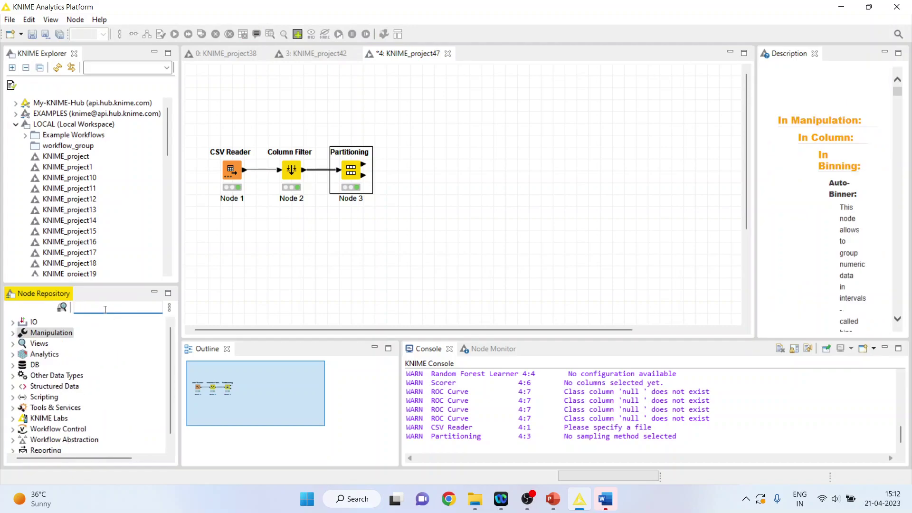
pyautogui.write('rand')
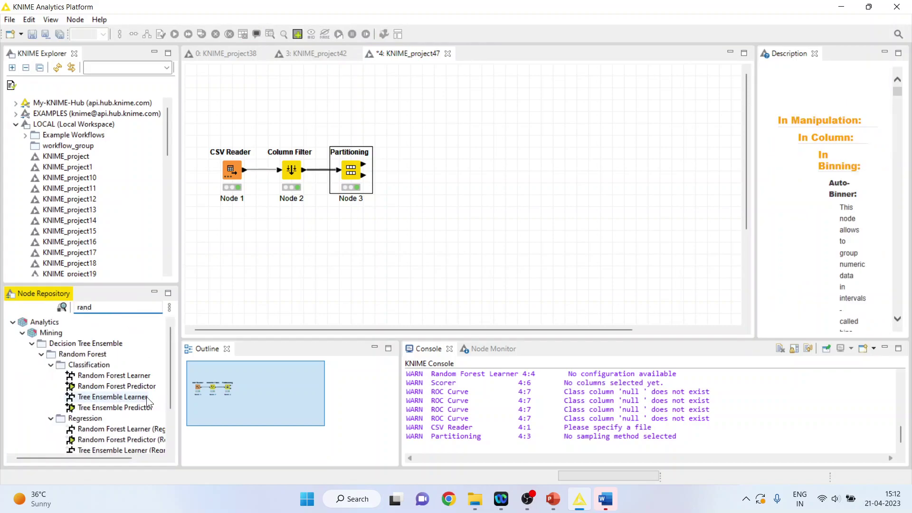
pyautogui.doubleClick(118, 375)
pyautogui.moveTo(394, 178); pyautogui.dragTo(414, 128)
# Keep HeartDisease as target and Information Gain Ratio as split criterion, then run the learner.
pyautogui.rightClick(421, 124)
pyautogui.click(468, 131)
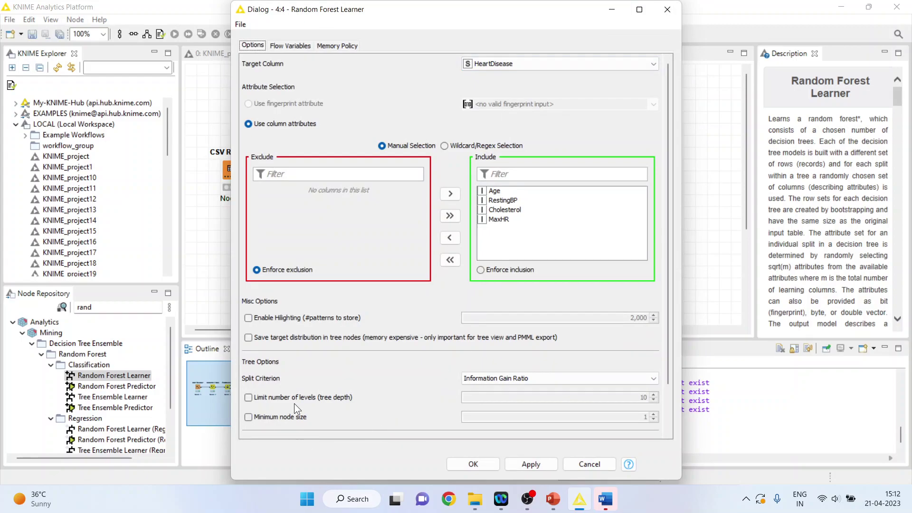
pyautogui.click(654, 380)
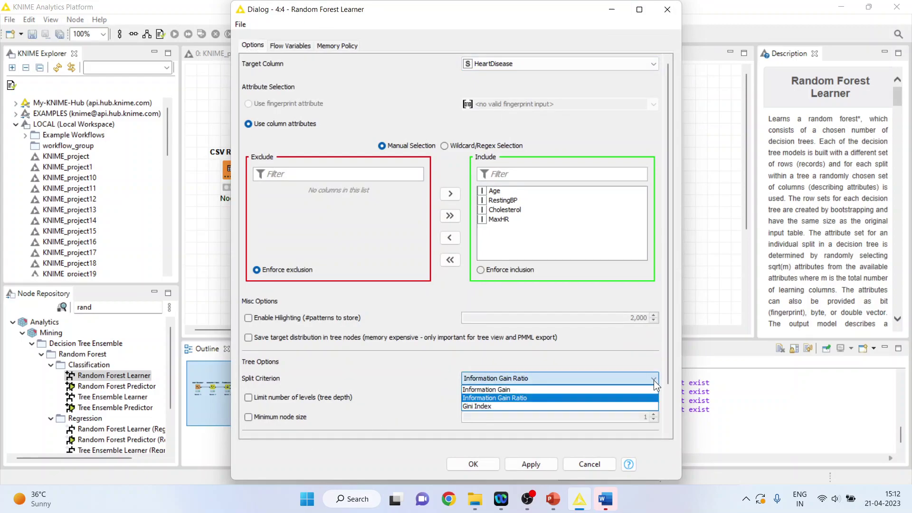
pyautogui.click(524, 399)
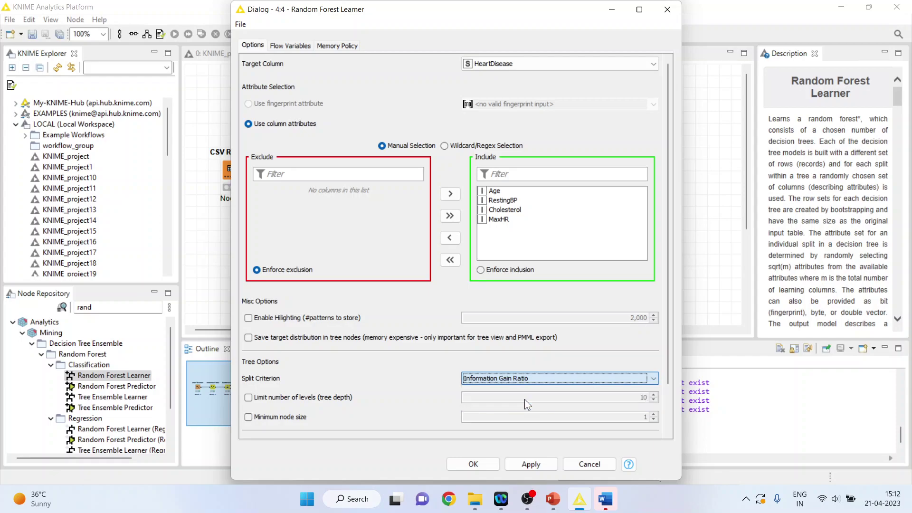
pyautogui.click(473, 464)
pyautogui.rightClick(416, 122)
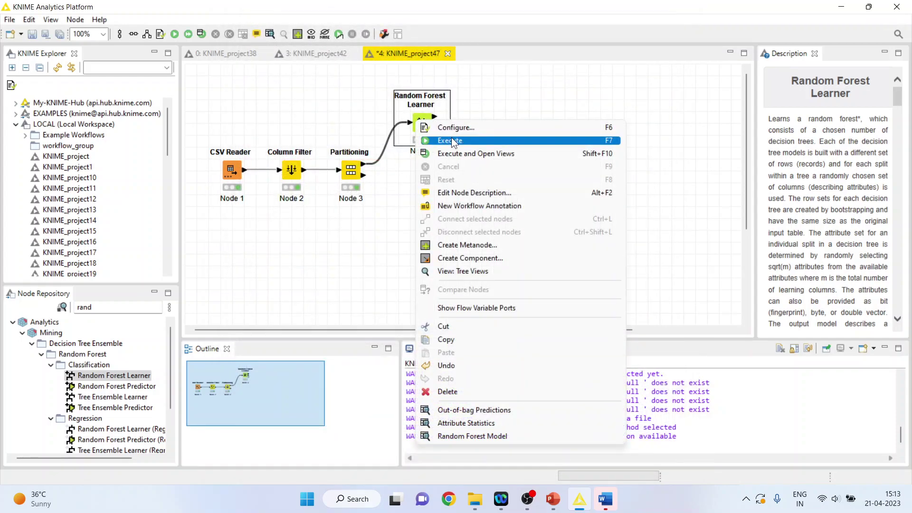
pyautogui.click(451, 137)
# Add a Random Forest Predictor below the learner and feed it the test partition.
pyautogui.doubleClick(117, 385)
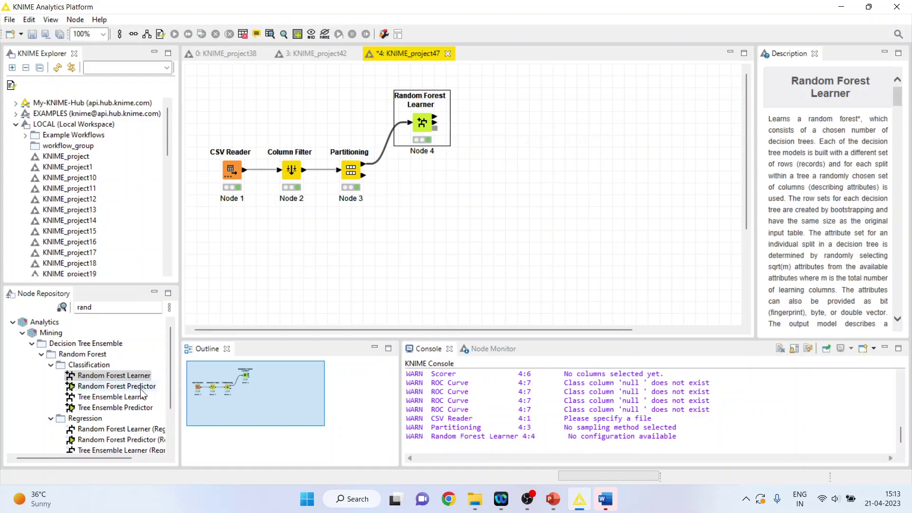
pyautogui.moveTo(504, 129); pyautogui.dragTo(496, 187)
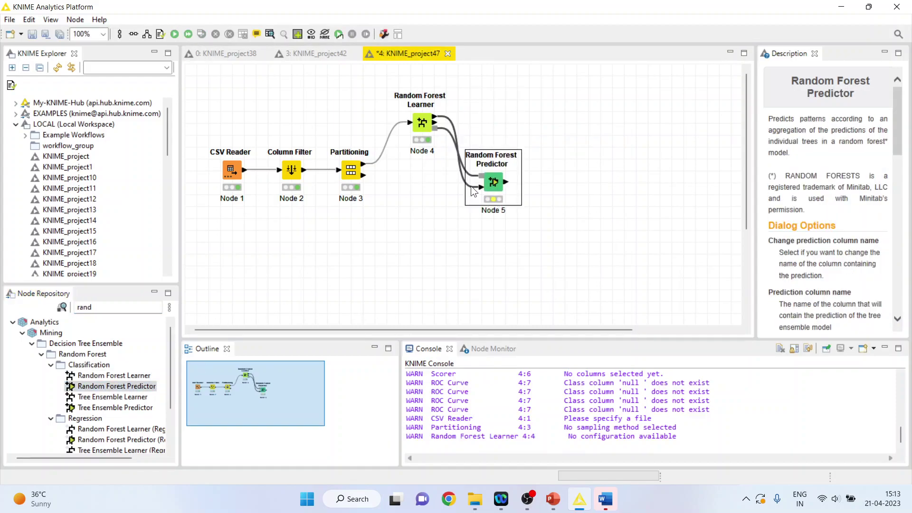
pyautogui.click(452, 122)
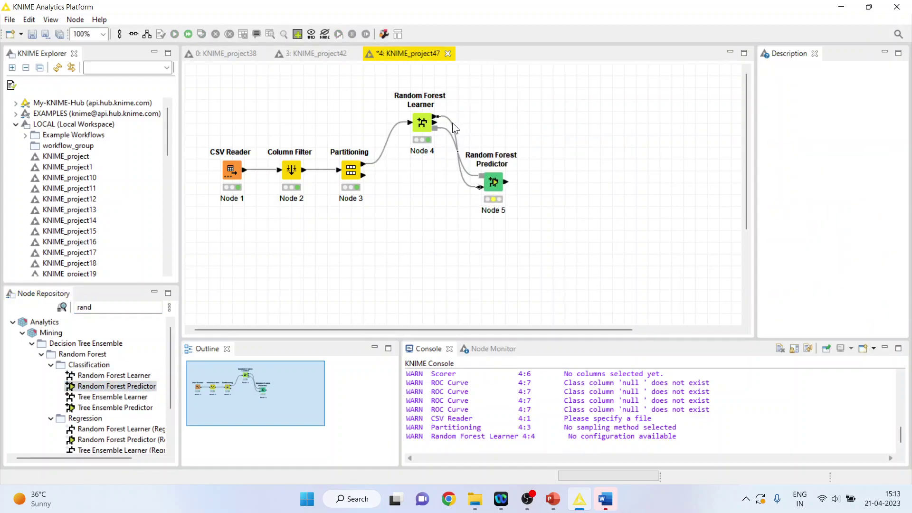
pyautogui.press('Delete')
pyautogui.click(513, 259)
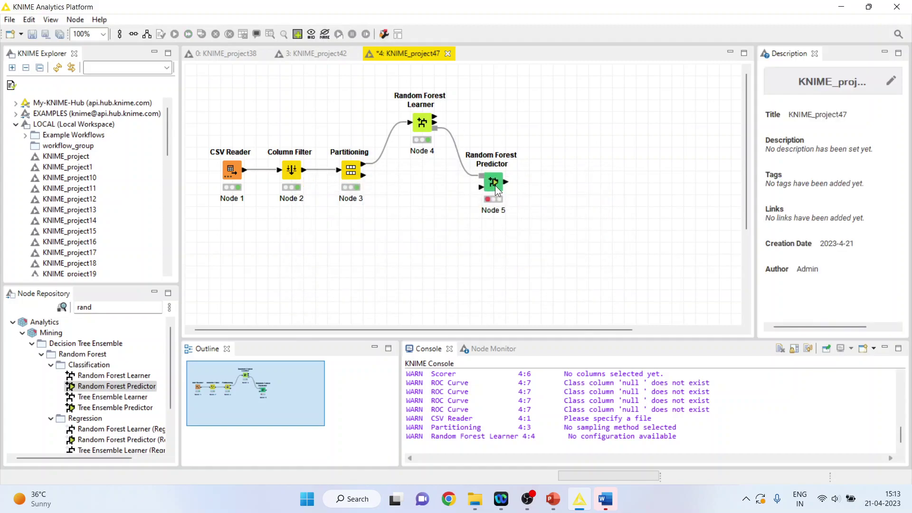
pyautogui.moveTo(364, 178); pyautogui.dragTo(480, 189)
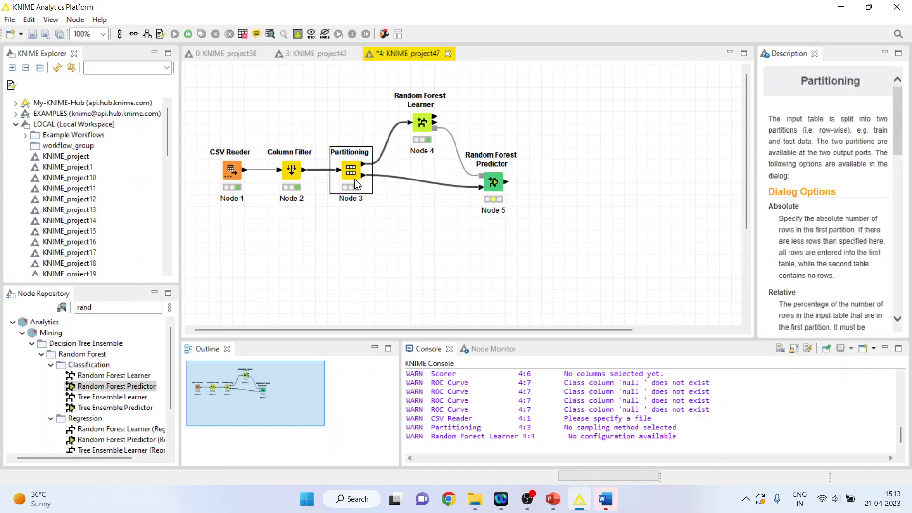
# Enable Change prediction column name in the predictor and execute it.
pyautogui.rightClick(495, 190)
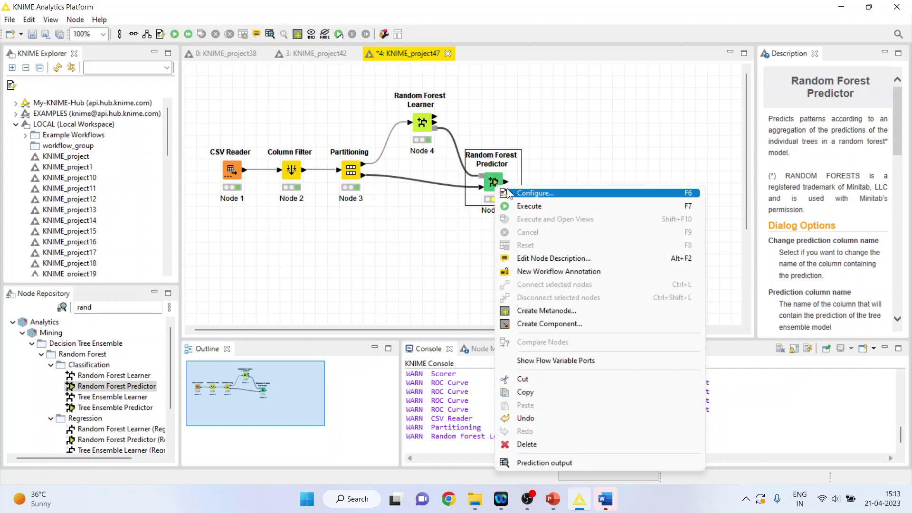
pyautogui.click(543, 195)
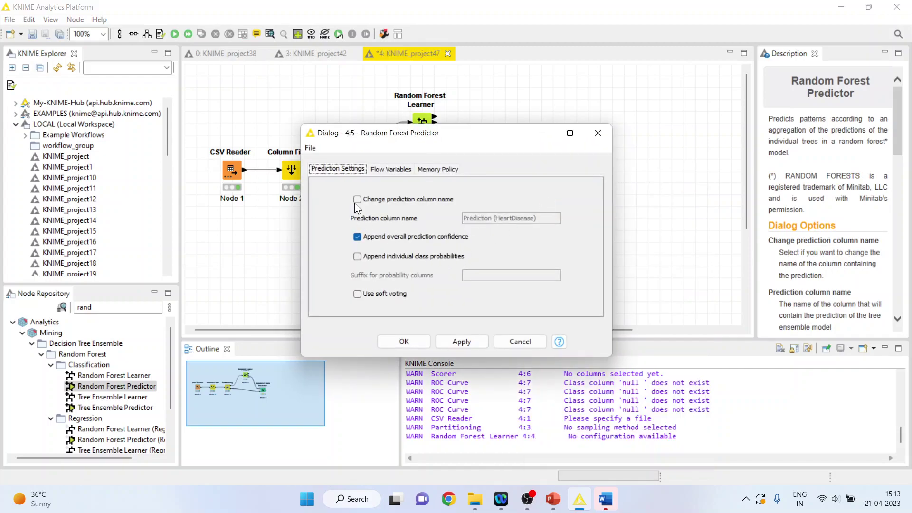
pyautogui.click(357, 199)
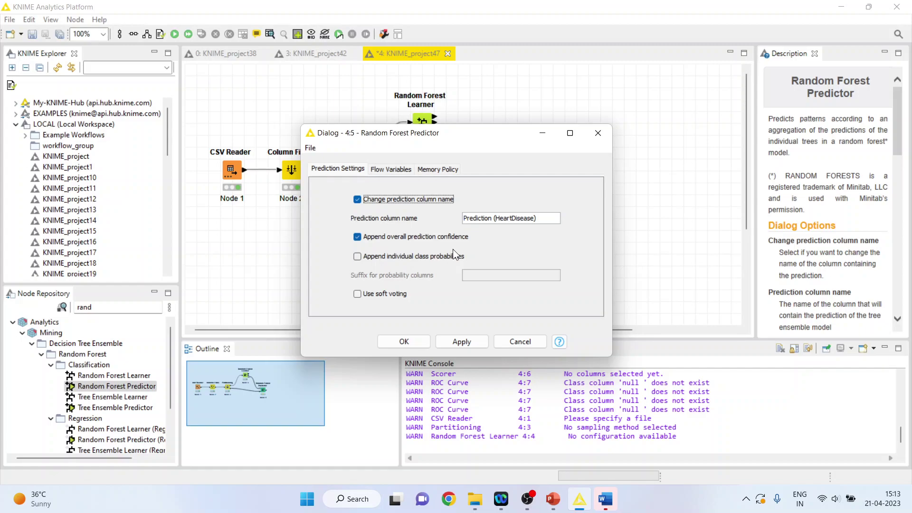
pyautogui.click(422, 340)
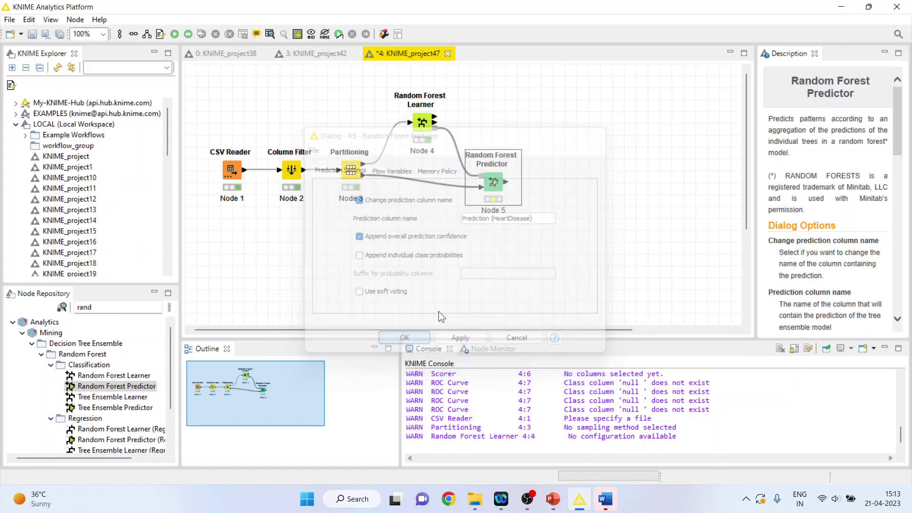
pyautogui.rightClick(493, 187)
pyautogui.click(520, 207)
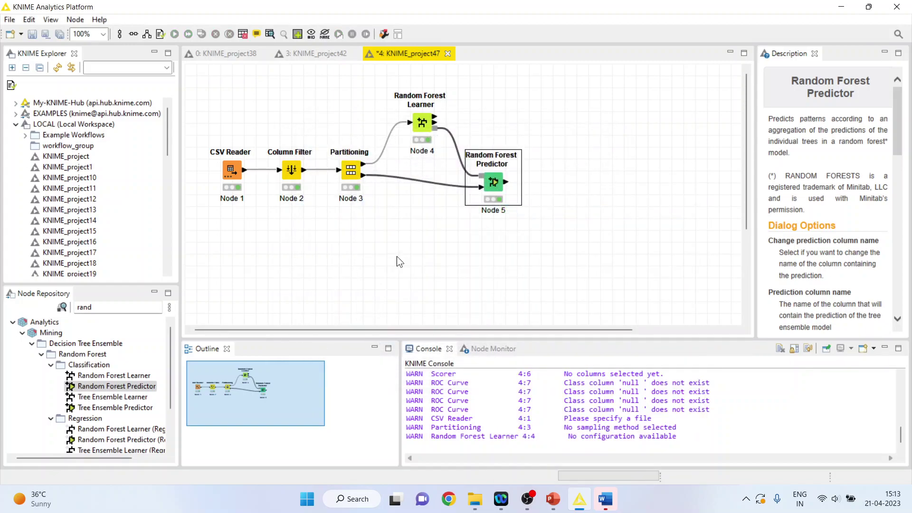
pyautogui.click(103, 306)
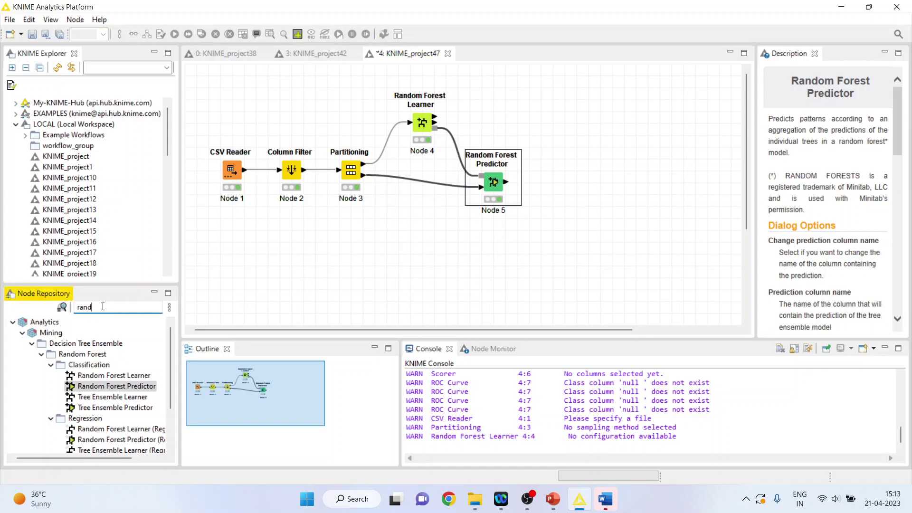
# Add a Scorer after the predictor with HeartDisease as the first column.
pyautogui.press('BackSpace')
pyautogui.press('BackSpace')
pyautogui.press('BackSpace')
pyautogui.press('BackSpace')
pyautogui.write('scorer')
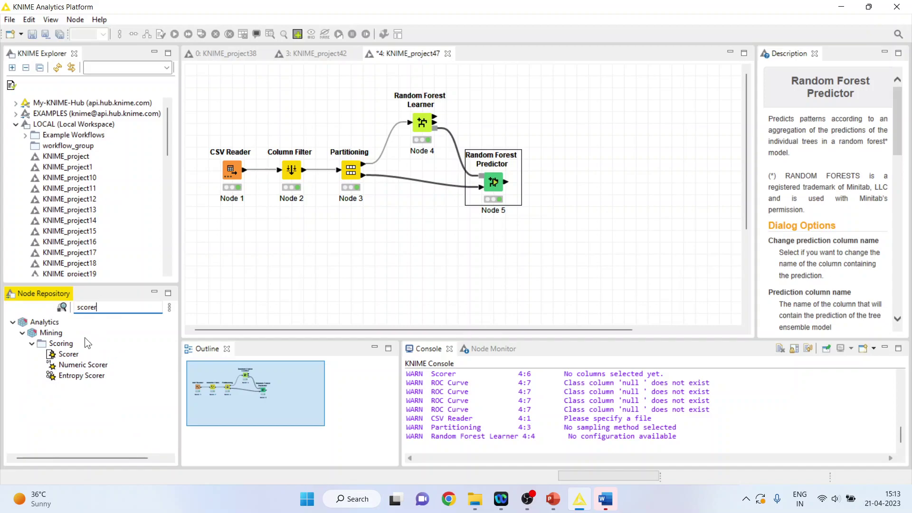
pyautogui.doubleClick(68, 354)
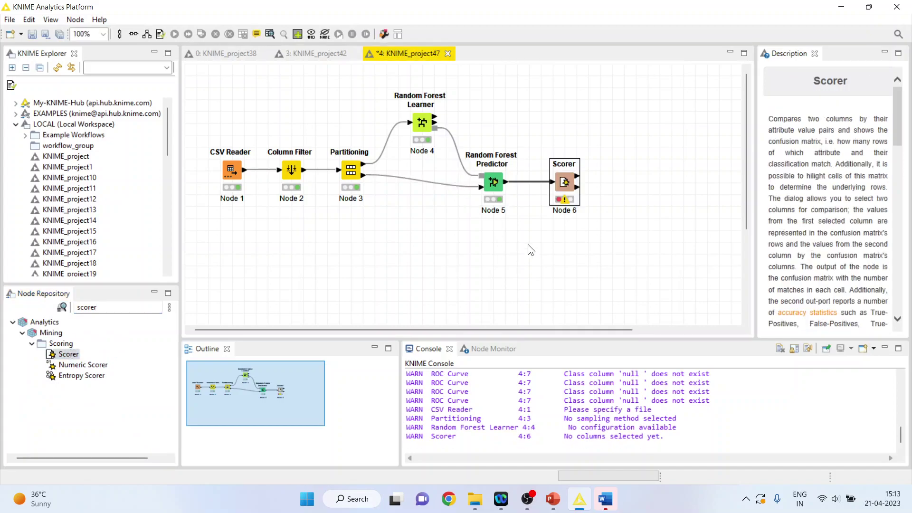
pyautogui.rightClick(563, 187)
pyautogui.click(600, 183)
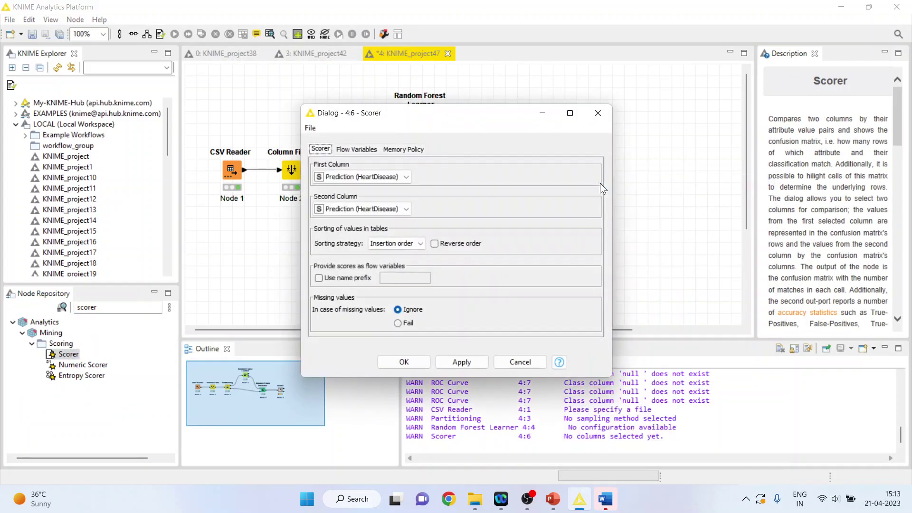
pyautogui.click(406, 176)
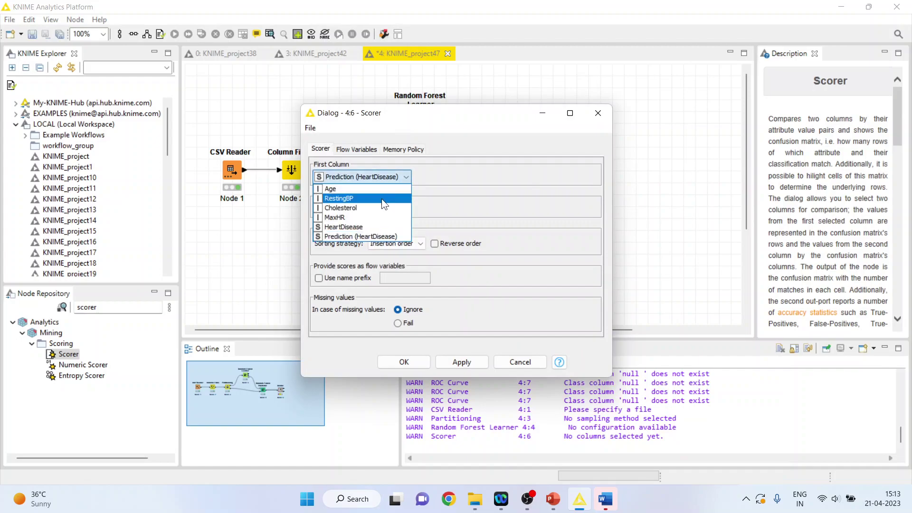
pyautogui.click(366, 224)
pyautogui.click(409, 363)
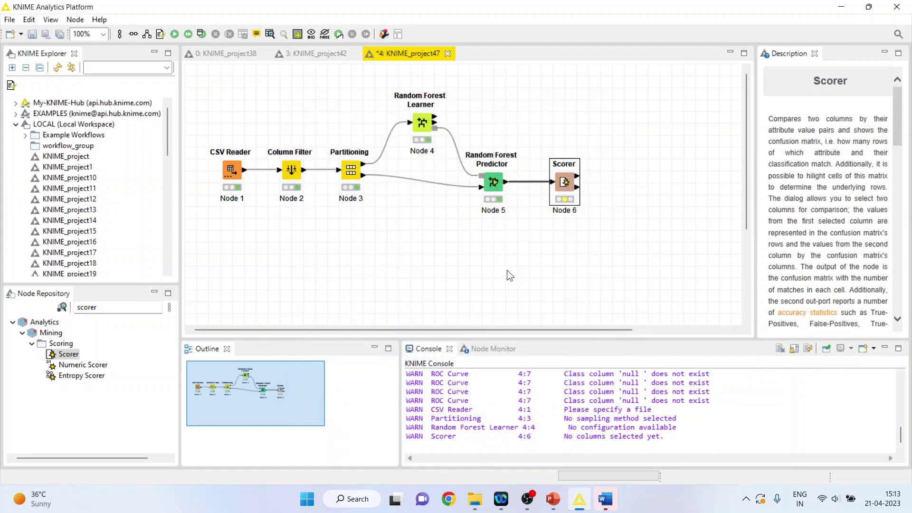
# Run the Scorer and review its confusion matrix showing 67.935% accuracy.
pyautogui.rightClick(567, 184)
pyautogui.click(589, 194)
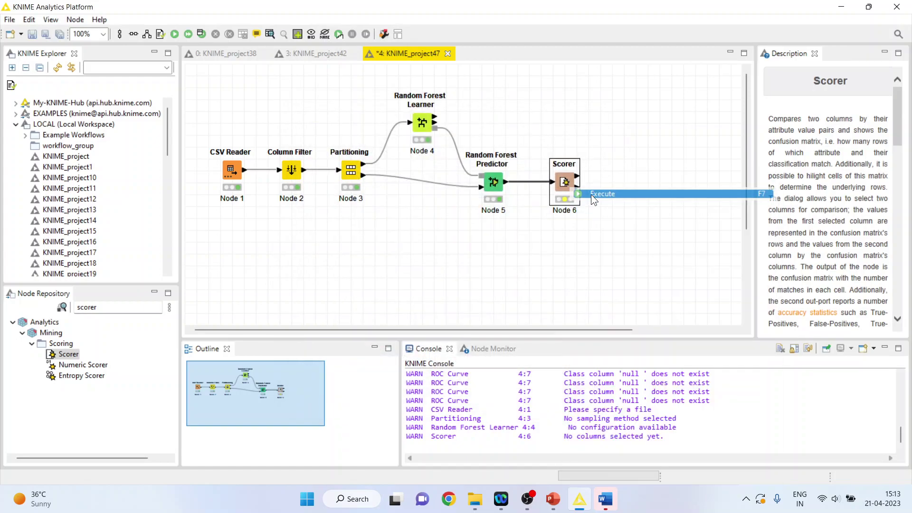
pyautogui.rightClick(566, 184)
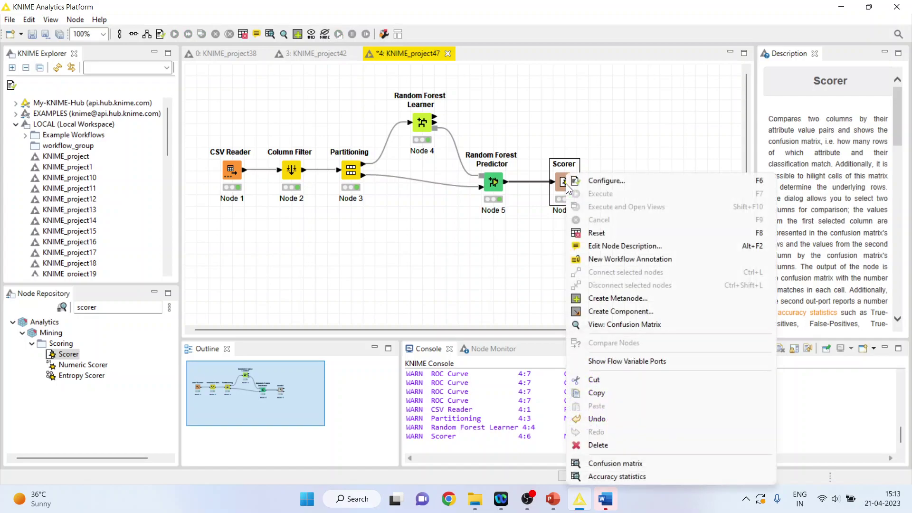
pyautogui.click(645, 325)
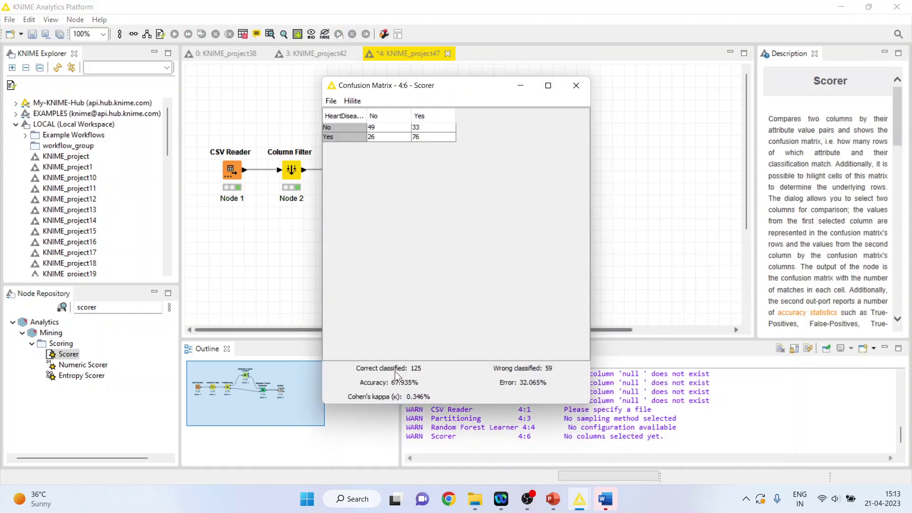
pyautogui.click(548, 85)
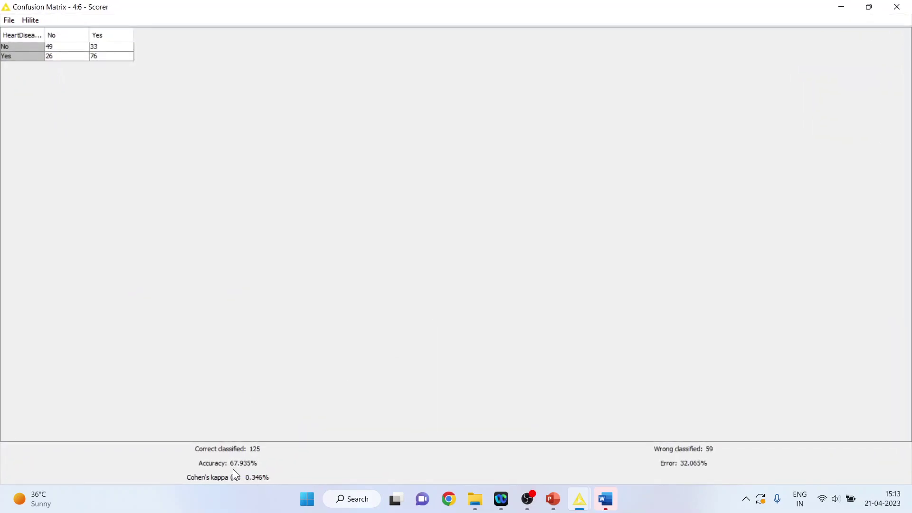
pyautogui.click(897, 6)
# Add a Lift Chart node via a 'lift' search and place it below the Scorer.
pyautogui.click(117, 307)
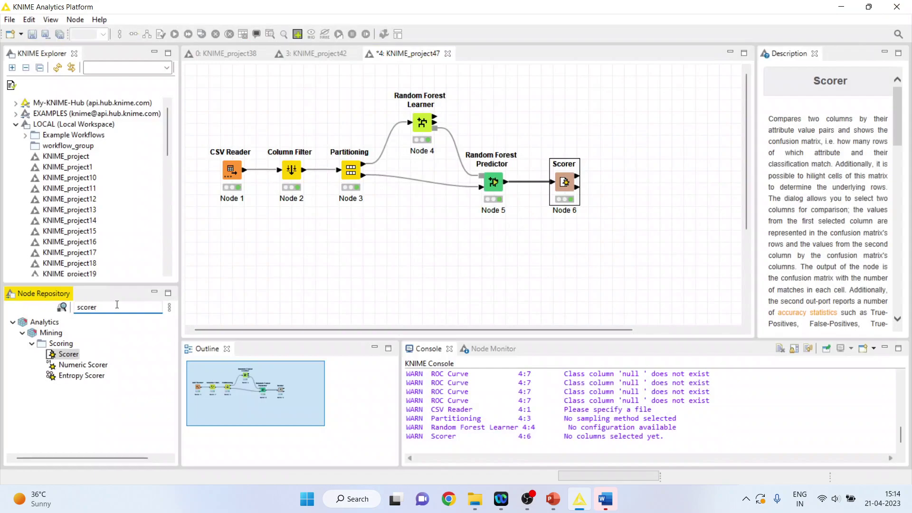
pyautogui.press('BackSpace')
pyautogui.press('BackSpace')
pyautogui.press('BackSpace')
pyautogui.press('BackSpace')
pyautogui.press('BackSpace')
pyautogui.press('BackSpace')
pyautogui.write('lift')
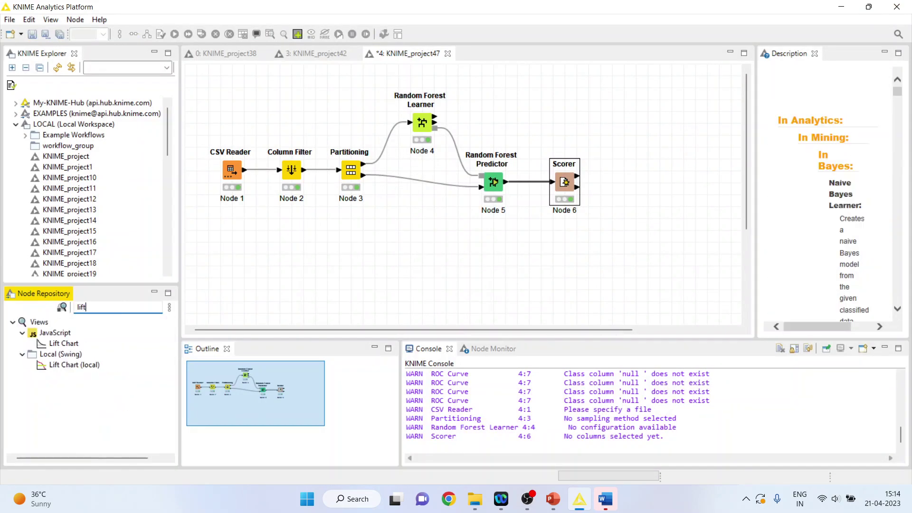
pyautogui.doubleClick(59, 344)
pyautogui.moveTo(599, 188); pyautogui.dragTo(528, 282)
# Replace the Scorer-to-Lift Chart connection with a link from the Random Forest Predictor's output.
pyautogui.click(518, 255)
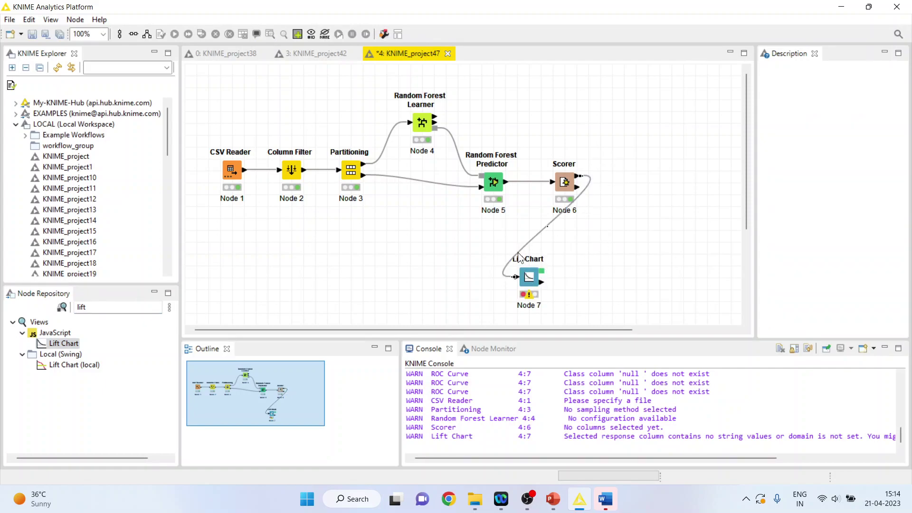
pyautogui.press('Delete')
pyautogui.click(526, 259)
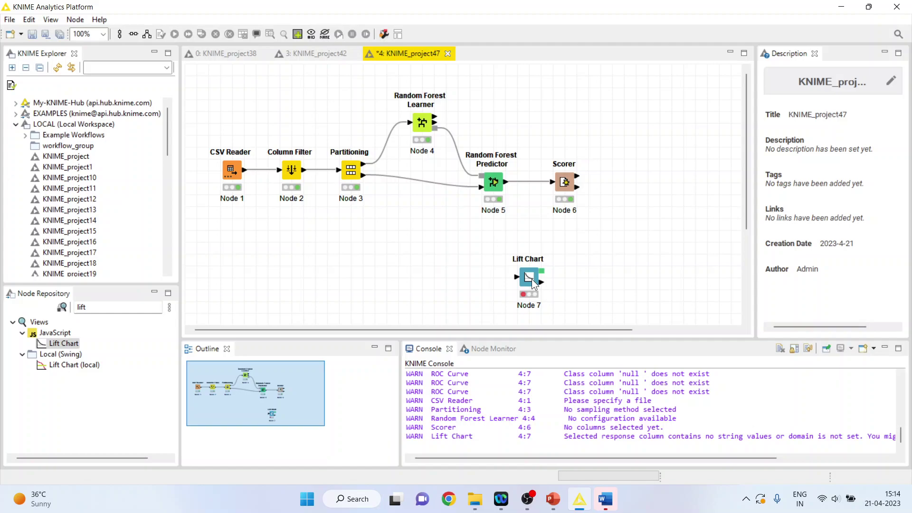
pyautogui.moveTo(511, 253); pyautogui.dragTo(568, 283)
pyautogui.moveTo(505, 183); pyautogui.dragTo(552, 276)
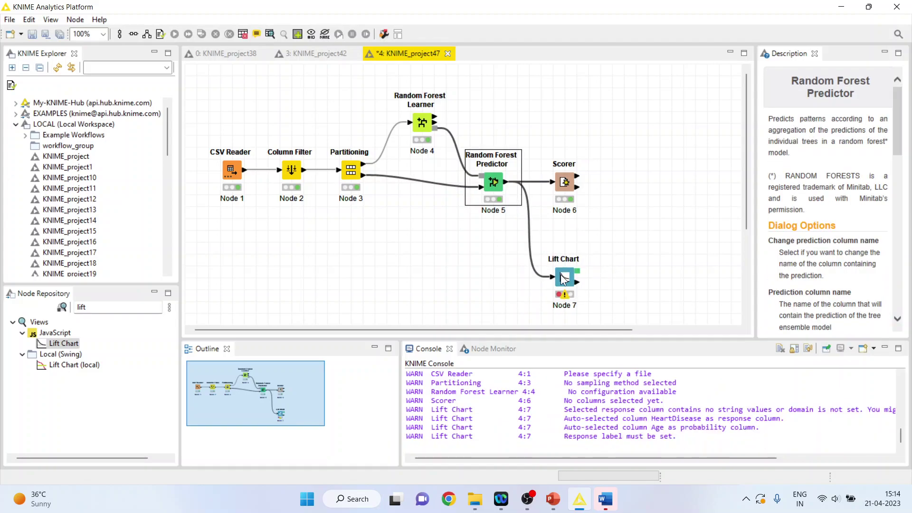
# Set the Lift Chart's positive label to Yes and probability column to Prediction (HeartDisease) (Confidence).
pyautogui.click(562, 279)
pyautogui.rightClick(565, 279)
pyautogui.click(596, 184)
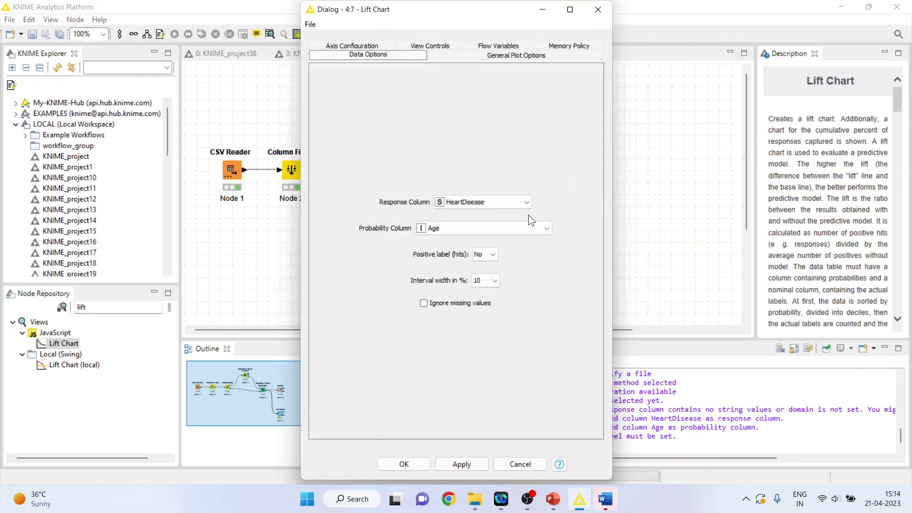
pyautogui.click(548, 229)
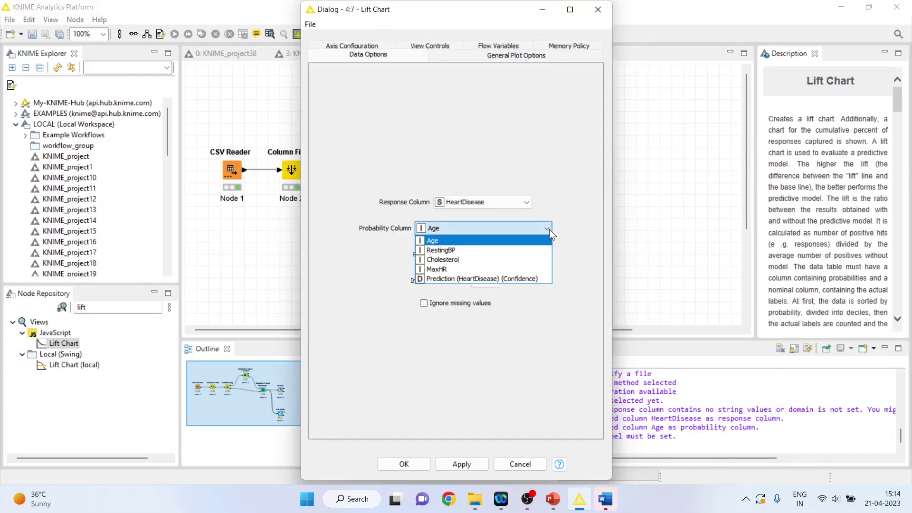
pyautogui.click(549, 229)
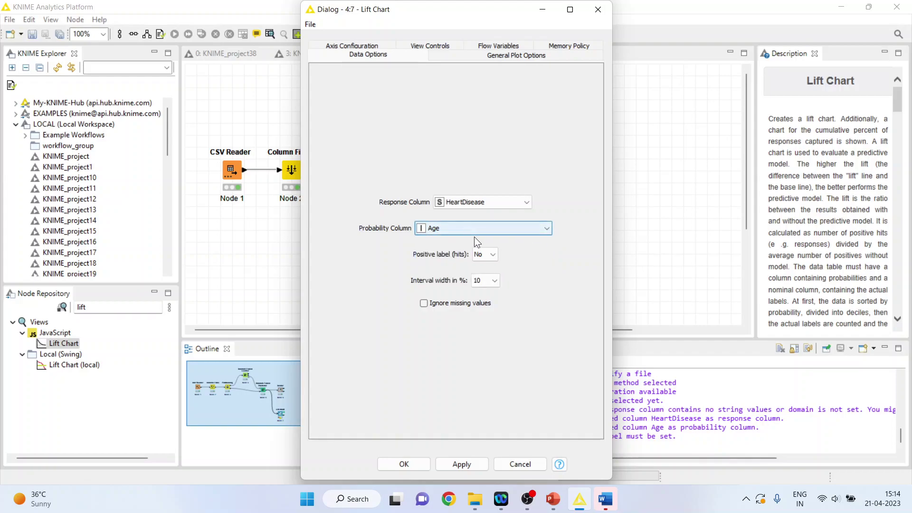
pyautogui.click(495, 251)
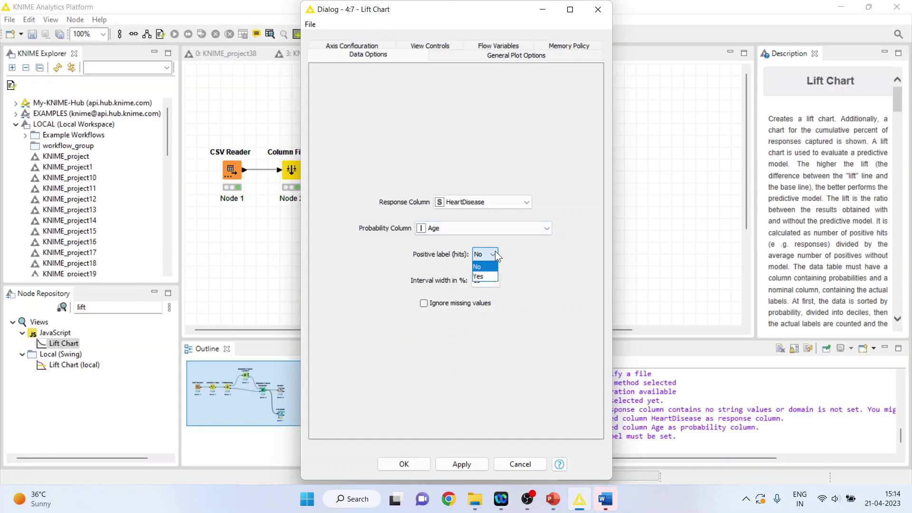
pyautogui.click(488, 277)
pyautogui.click(546, 229)
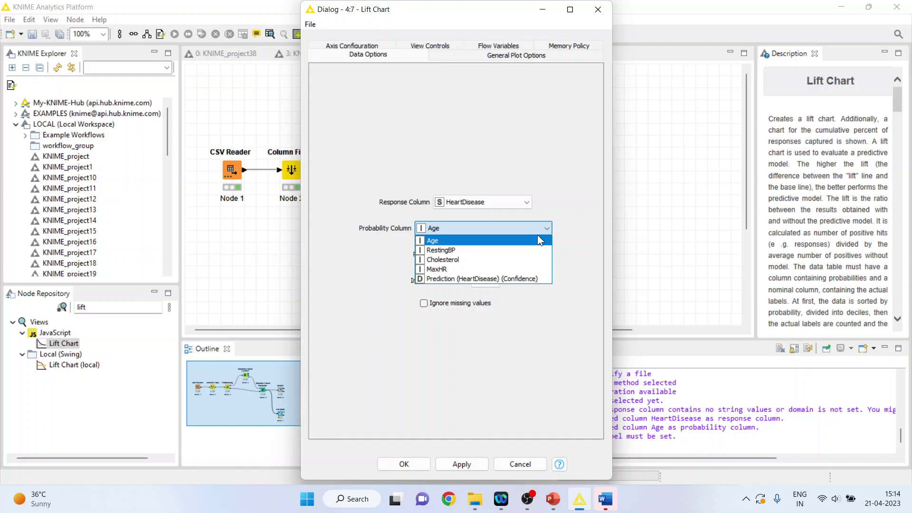
pyautogui.click(535, 278)
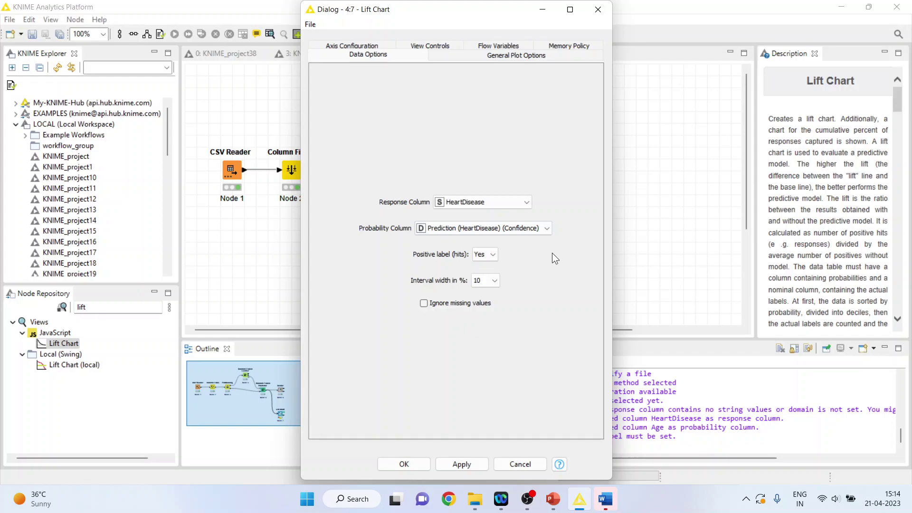
pyautogui.click(598, 9)
# Make the Random Forest Predictor append individual class probabilities with suffix 'Pro', then execute it.
pyautogui.click(489, 185)
pyautogui.rightClick(489, 185)
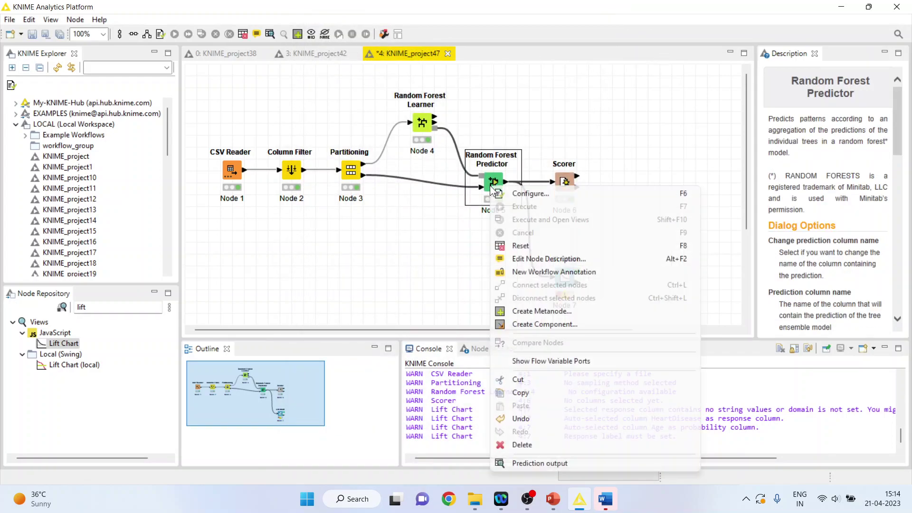
pyautogui.click(518, 194)
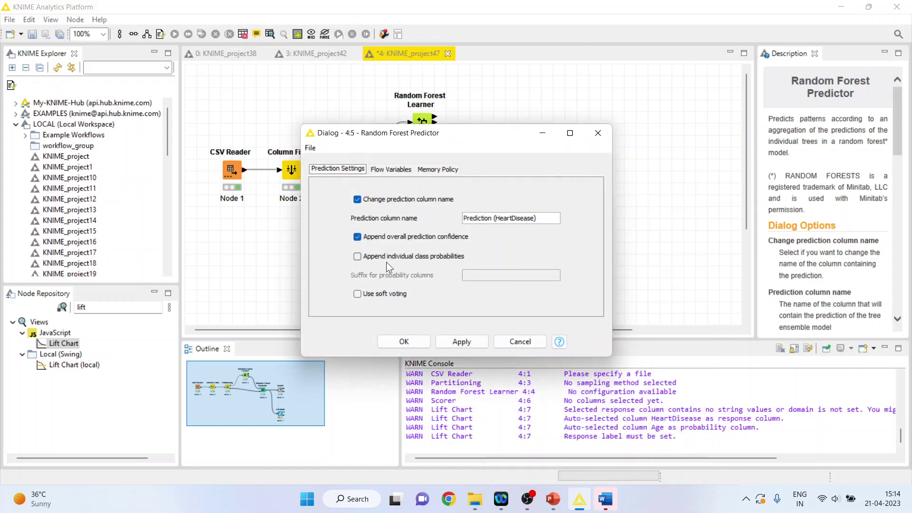
pyautogui.click(358, 257)
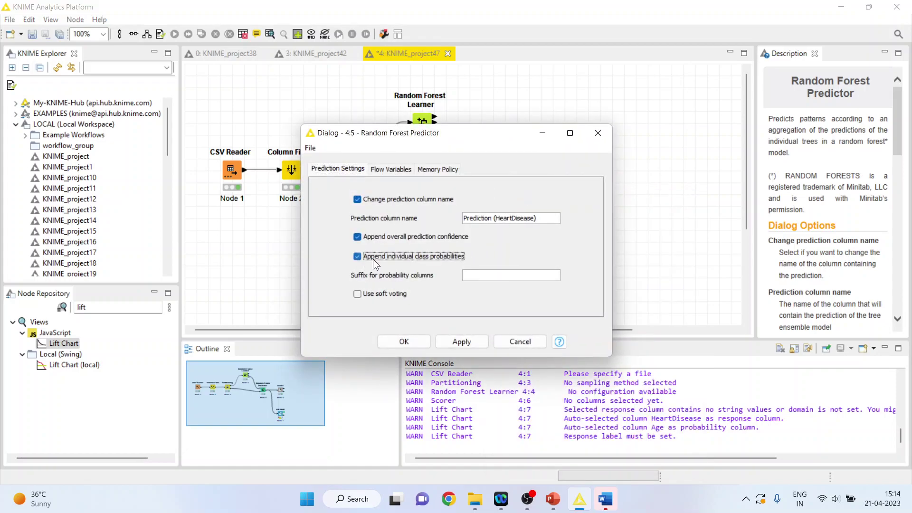
pyautogui.click(479, 279)
pyautogui.write('Pro')
pyautogui.click(406, 346)
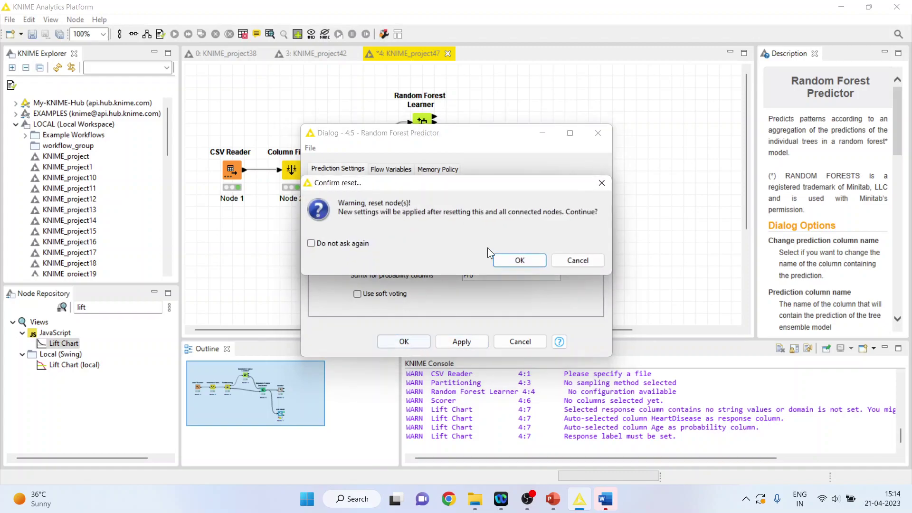
pyautogui.click(514, 265)
pyautogui.rightClick(497, 192)
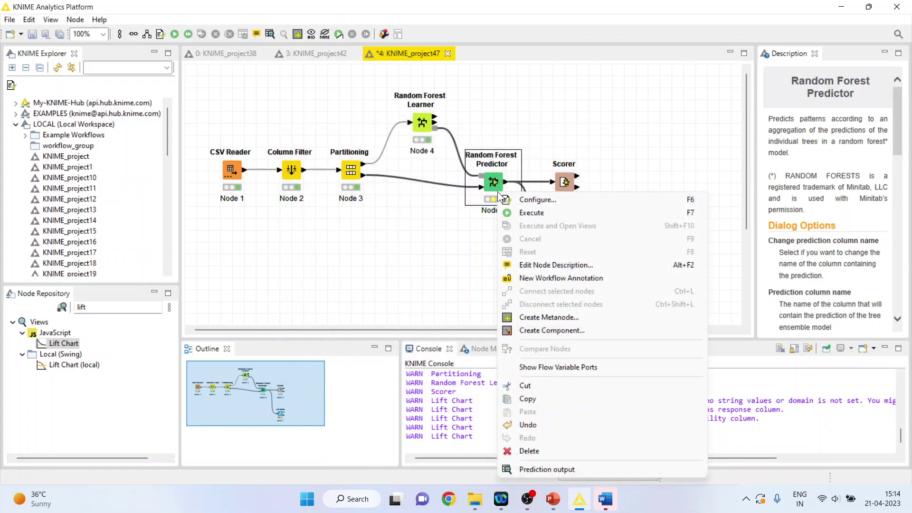
pyautogui.click(535, 212)
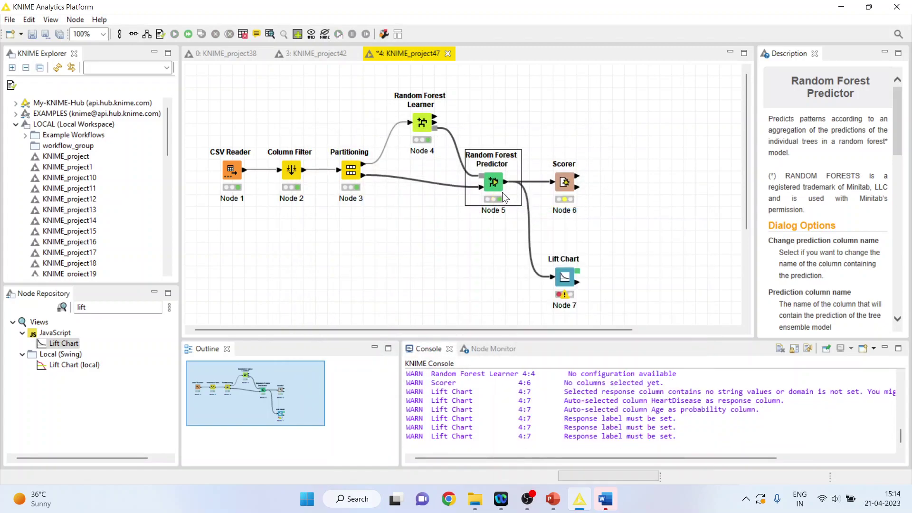
# Set the Lift Chart to use P (HeartDisease=Yes)Pro, positive label Yes, and output an image.
pyautogui.rightClick(565, 277)
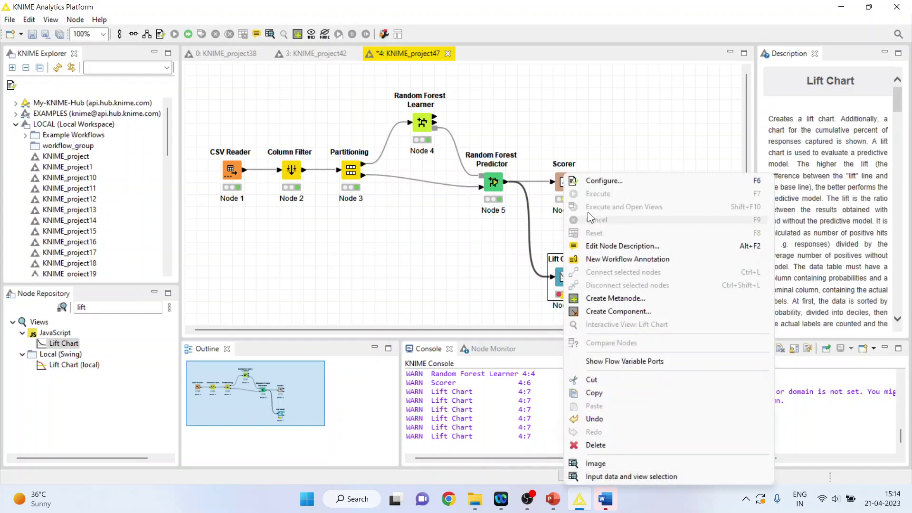
pyautogui.click(594, 184)
pyautogui.click(547, 228)
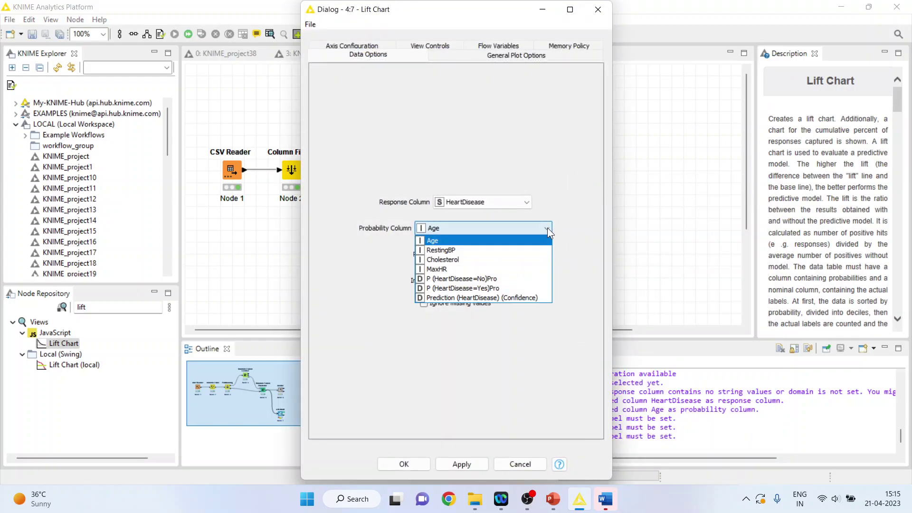
pyautogui.click(503, 286)
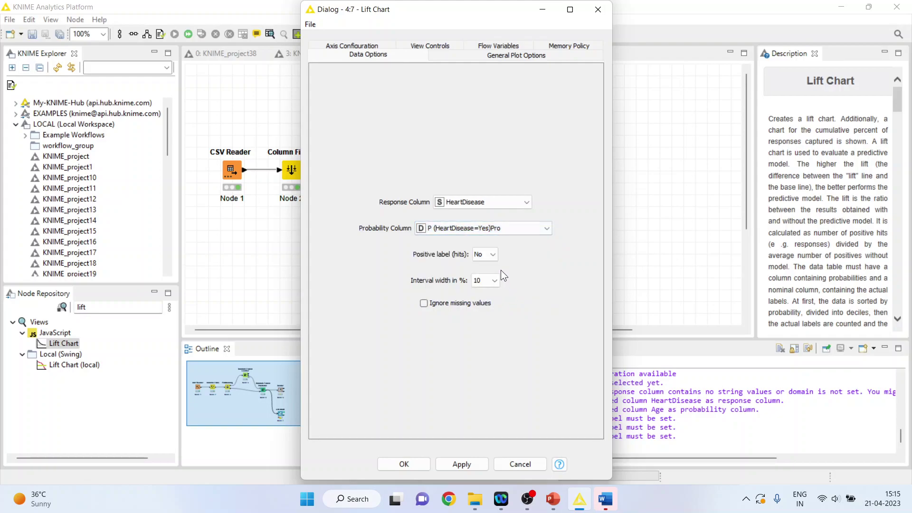
pyautogui.click(485, 276)
pyautogui.click(516, 56)
pyautogui.click(373, 85)
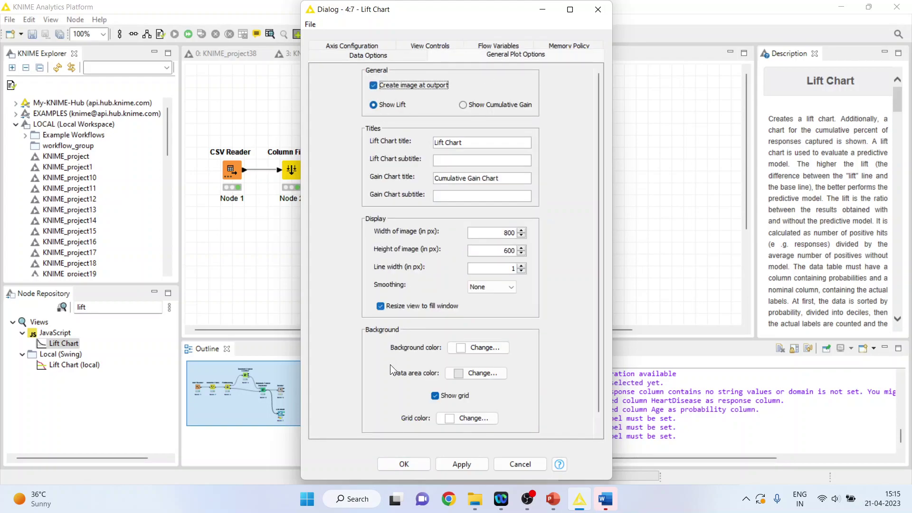
pyautogui.click(397, 462)
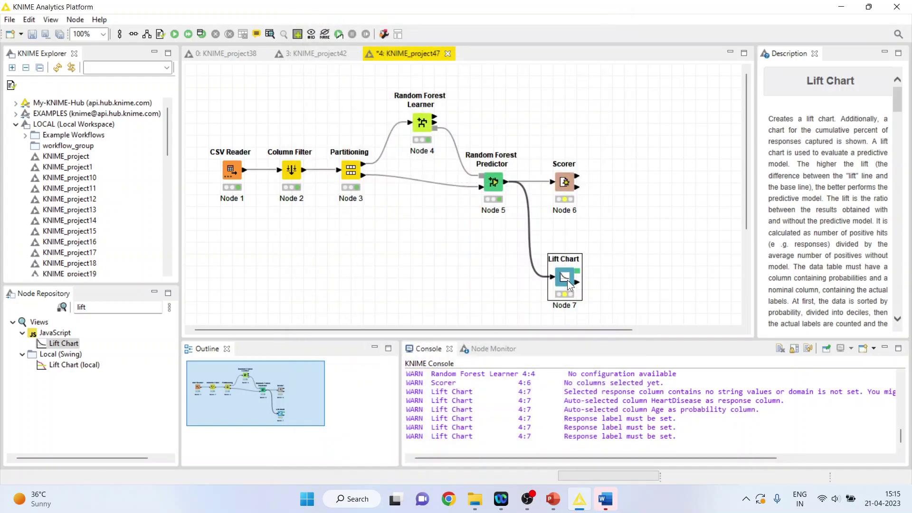
# Execute the Lift Chart node.
pyautogui.rightClick(568, 280)
pyautogui.click(610, 195)
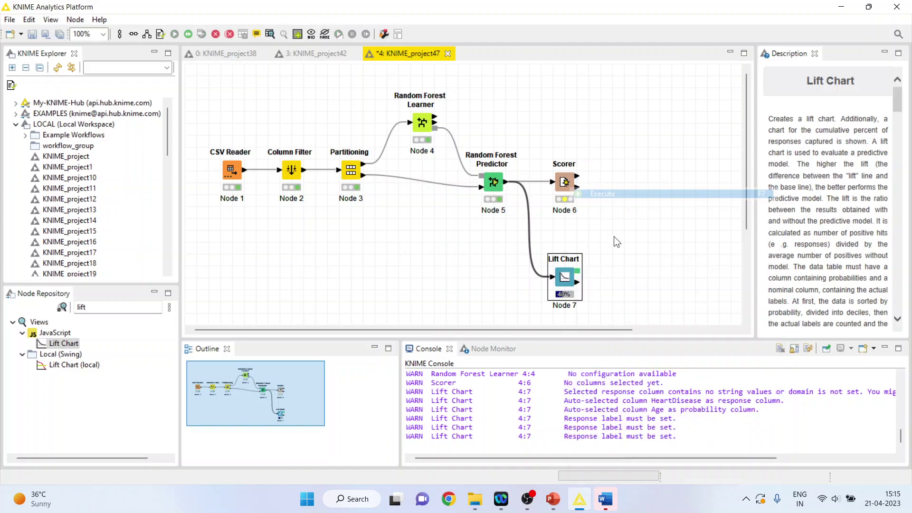
pyautogui.rightClick(568, 277)
pyautogui.click(615, 460)
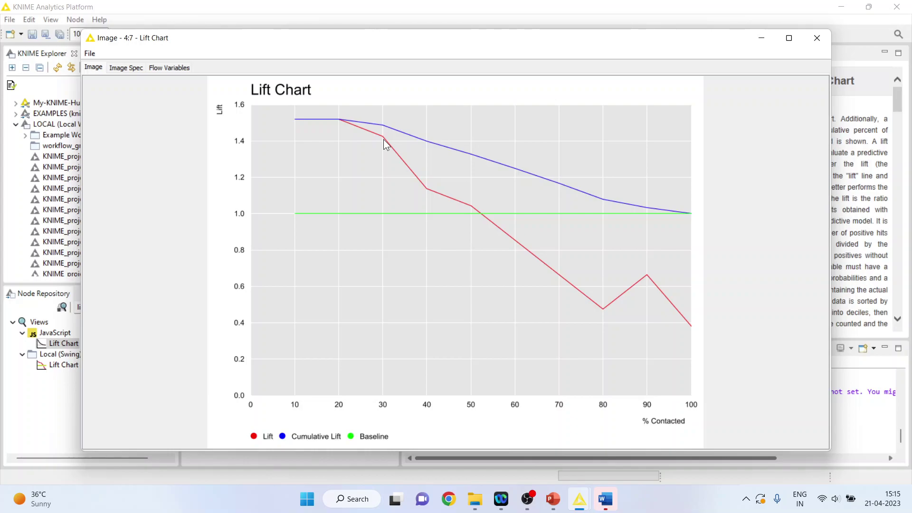
pyautogui.click(816, 38)
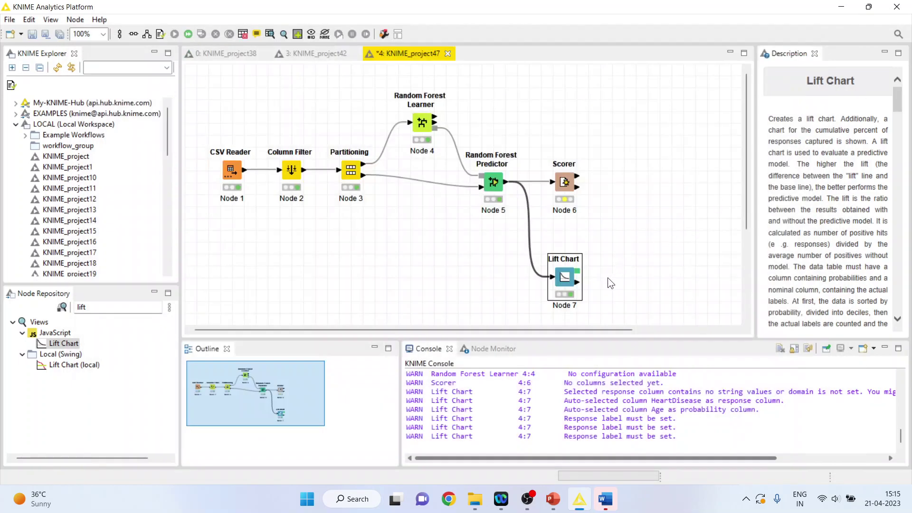
# Switch the Lift Chart's general plot option to Show Cumulative Gain and accept the reset.
pyautogui.rightClick(570, 287)
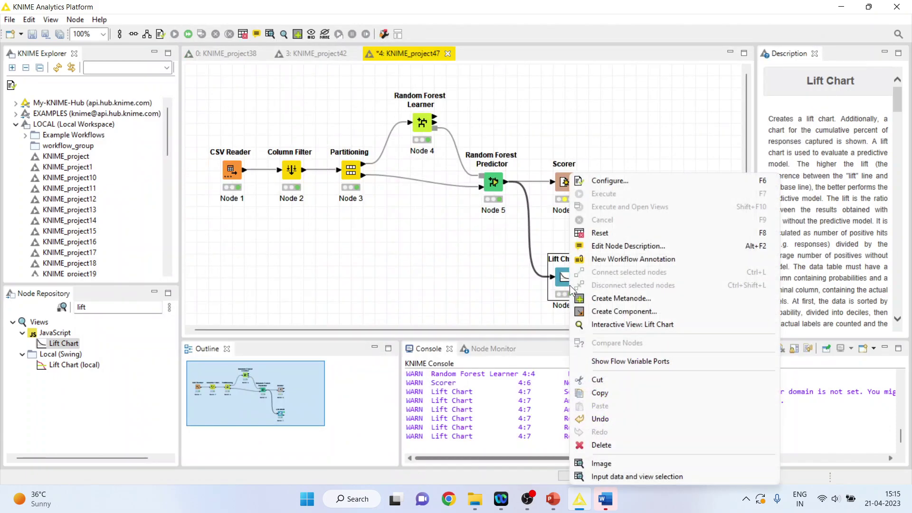
pyautogui.click(622, 181)
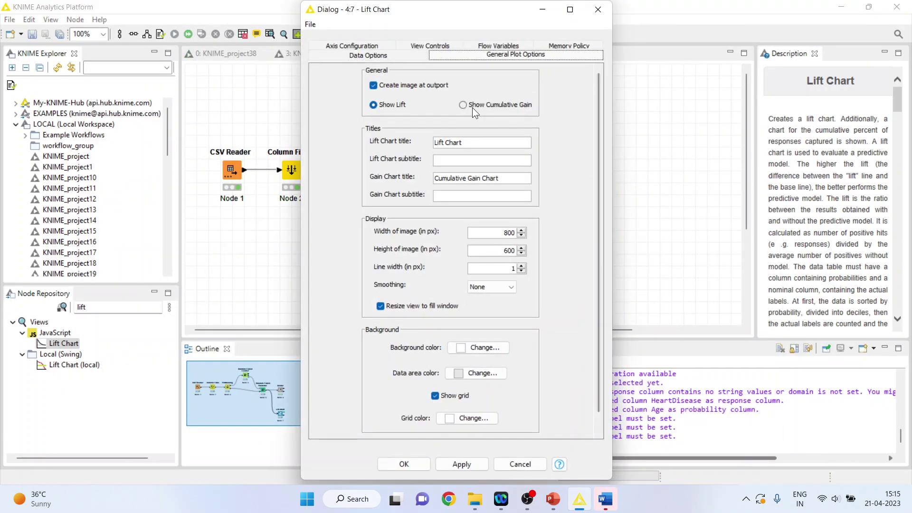
pyautogui.click(472, 107)
pyautogui.click(398, 463)
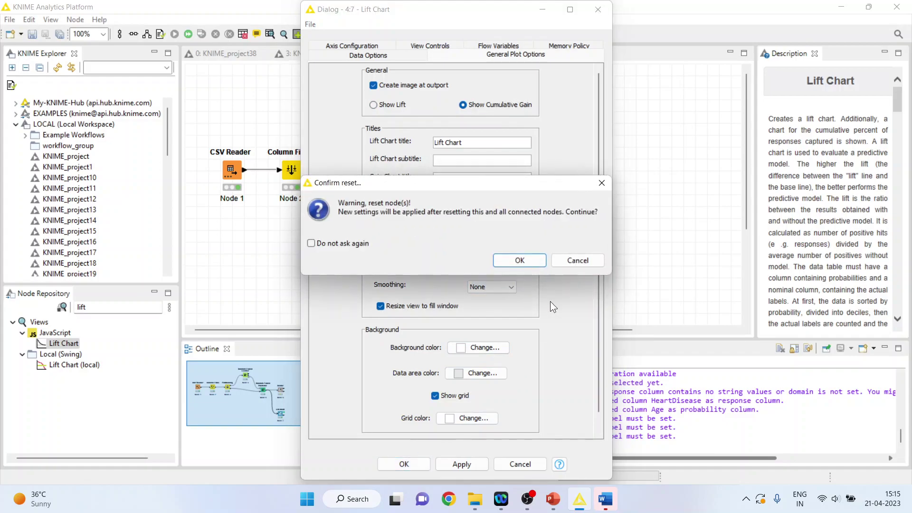
pyautogui.click(531, 260)
# Rerun the Lift Chart and view the resulting cumulative gain chart image.
pyautogui.rightClick(566, 277)
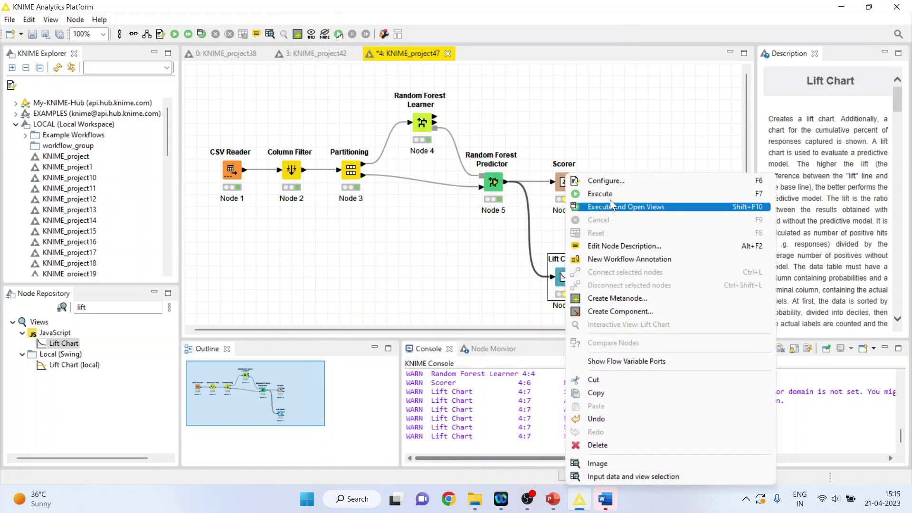
pyautogui.click(603, 193)
pyautogui.rightClick(566, 277)
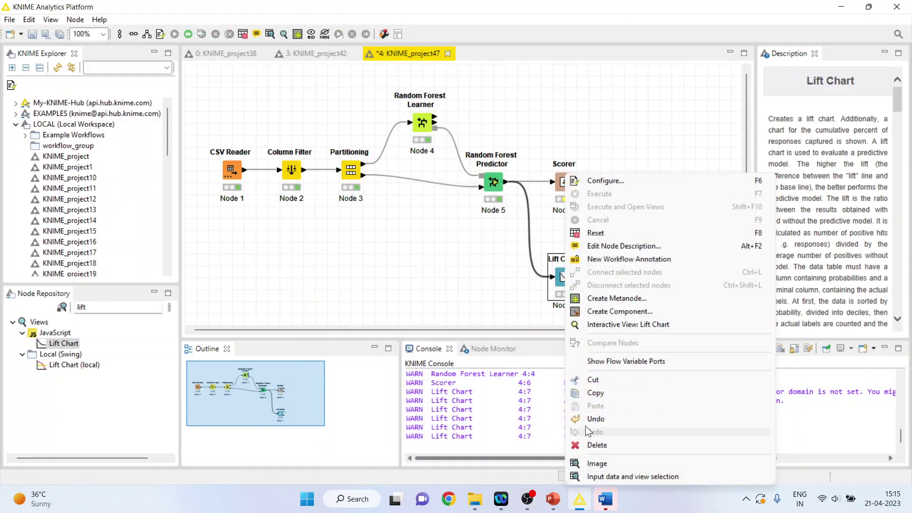
pyautogui.click(597, 465)
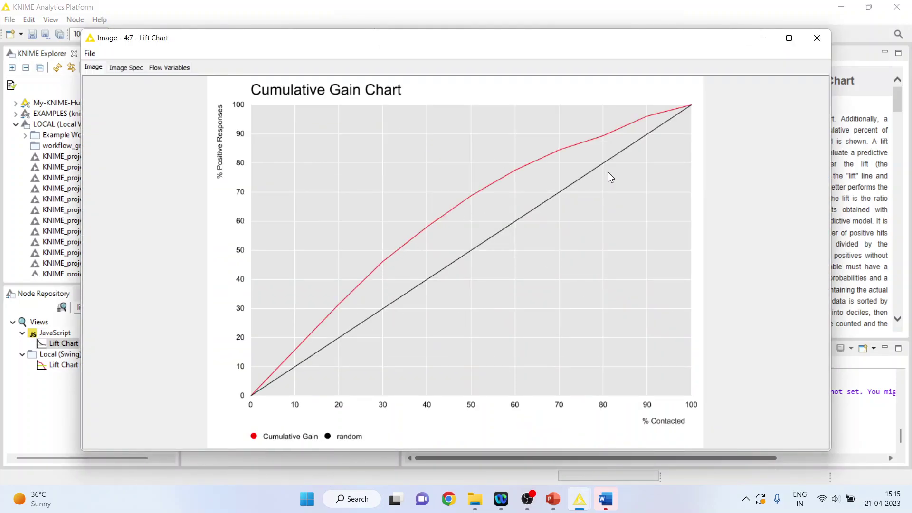
# Close the chart image and return to the Random Forest PowerPoint deck on slide 11.
pyautogui.click(816, 37)
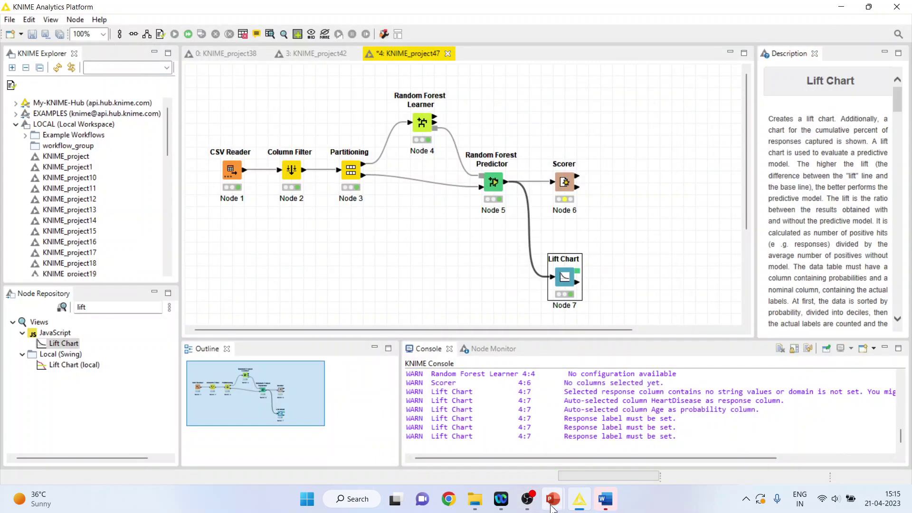
pyautogui.moveTo(565, 499)
pyautogui.click(600, 451)
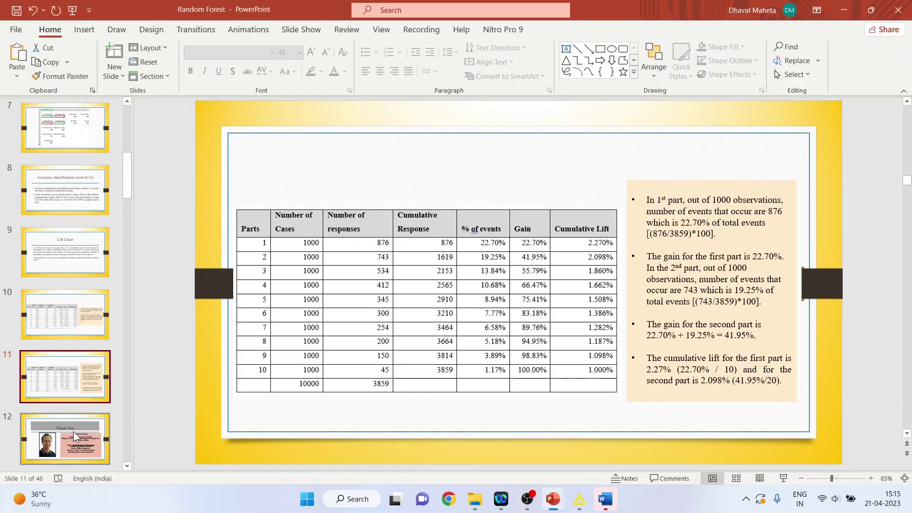